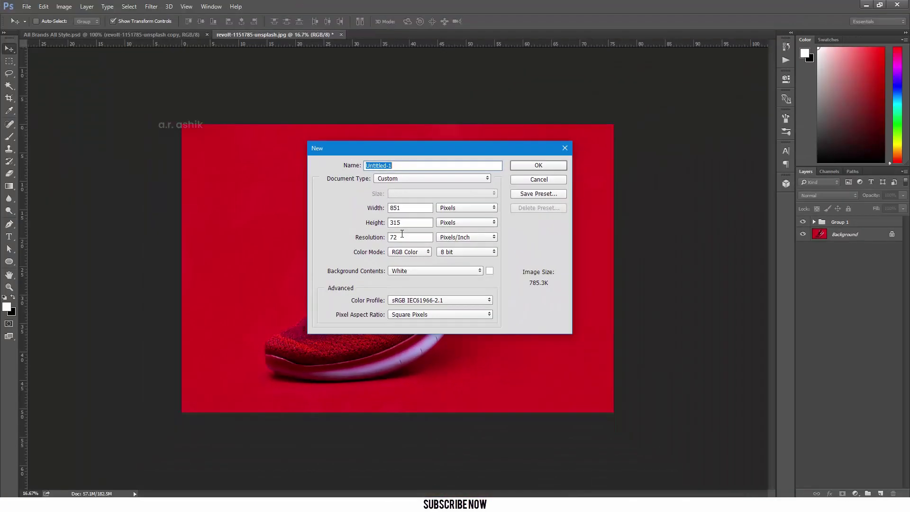
# Create the blank white 851 × 315 px banner document at 72 ppi
pyautogui.press('Return')
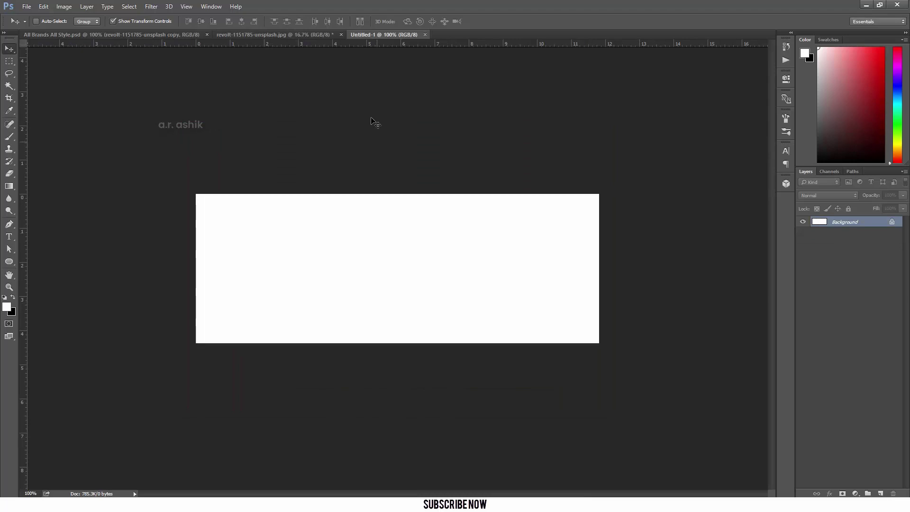
pyautogui.click(302, 36)
# Drag the red shoe photo into the banner, scale it to about 8%, and place it at the right edge
pyautogui.moveTo(488, 265); pyautogui.dragTo(476, 246)
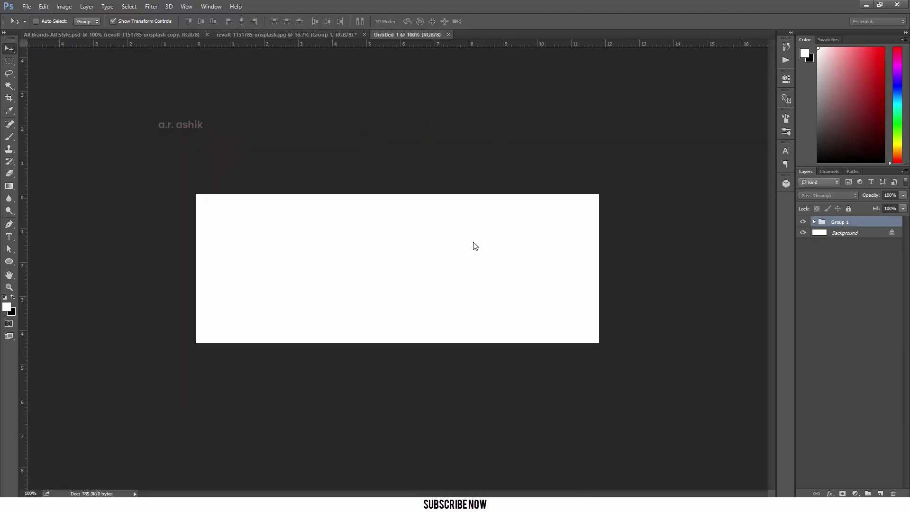
pyautogui.hotkey('ctrl', 't')
pyautogui.hotkey('ctrl', '0')
pyautogui.moveTo(635, 459)
pyautogui.mouseDown()
pyautogui.moveTo(390, 287)
pyautogui.moveTo(441, 280)
pyautogui.mouseUp()
pyautogui.hotkey('ctrl', '0')
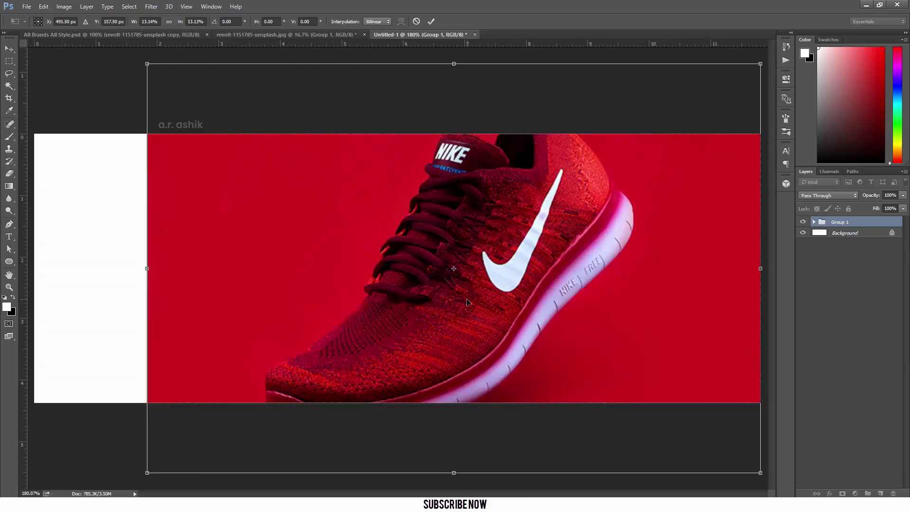
pyautogui.hotkey('ctrl', '1')
pyautogui.moveTo(595, 380); pyautogui.dragTo(537, 338)
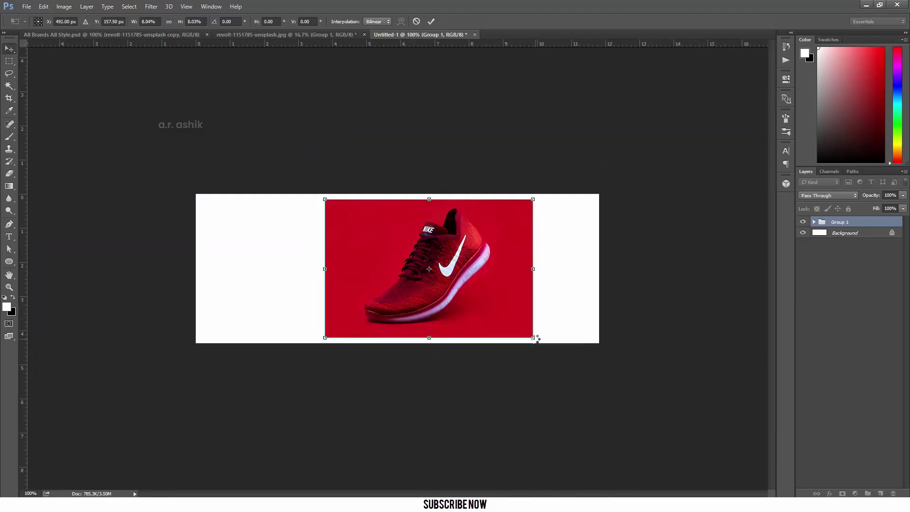
pyautogui.press('Return')
pyautogui.moveTo(477, 316); pyautogui.dragTo(543, 322)
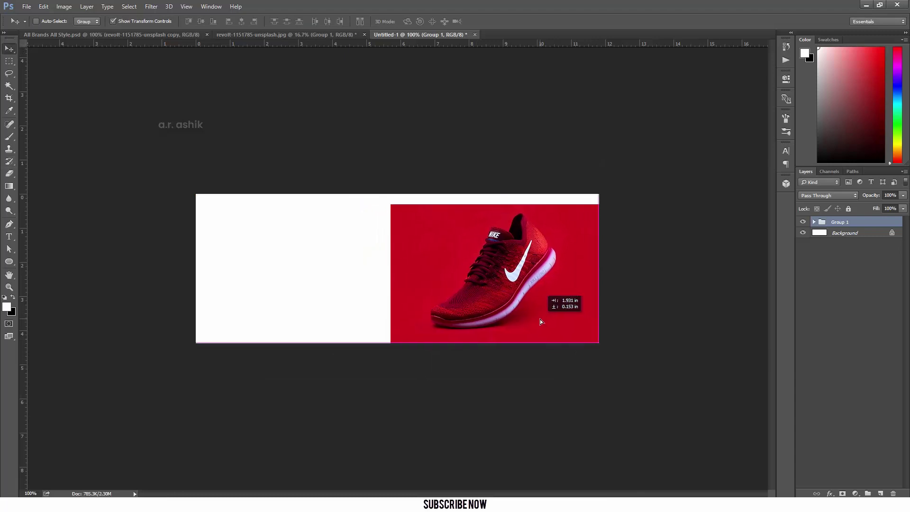
# Cancel a trial enlargement of the photo and regroup its two layers into one group
pyautogui.click(389, 204)
pyautogui.moveTo(390, 204); pyautogui.dragTo(377, 195)
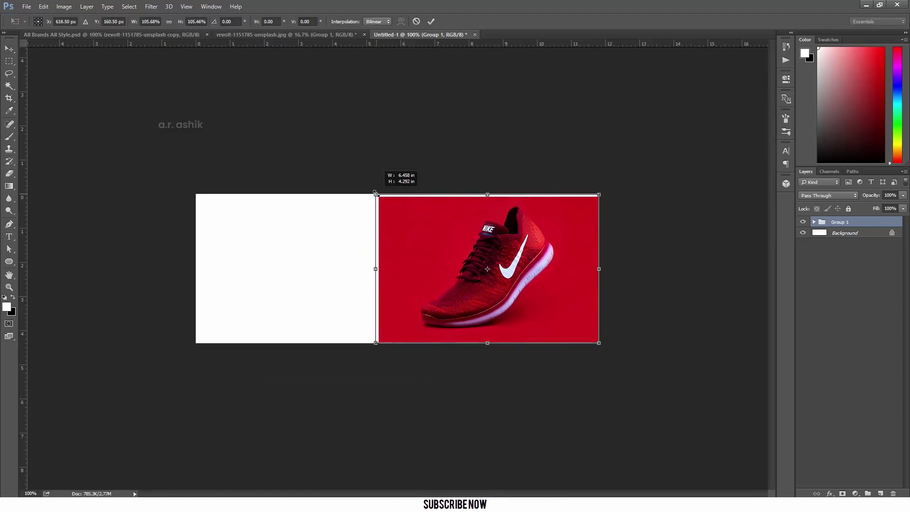
pyautogui.click(416, 22)
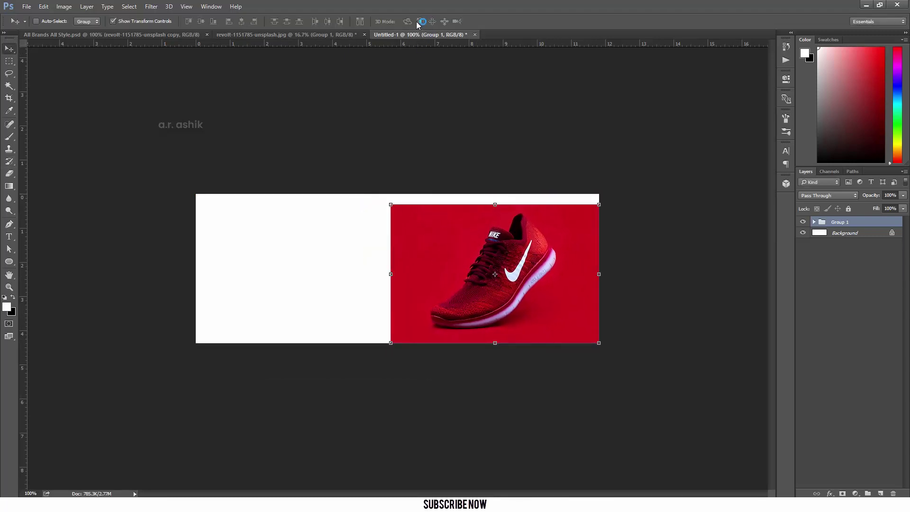
pyautogui.rightClick(842, 222)
pyautogui.click(777, 240)
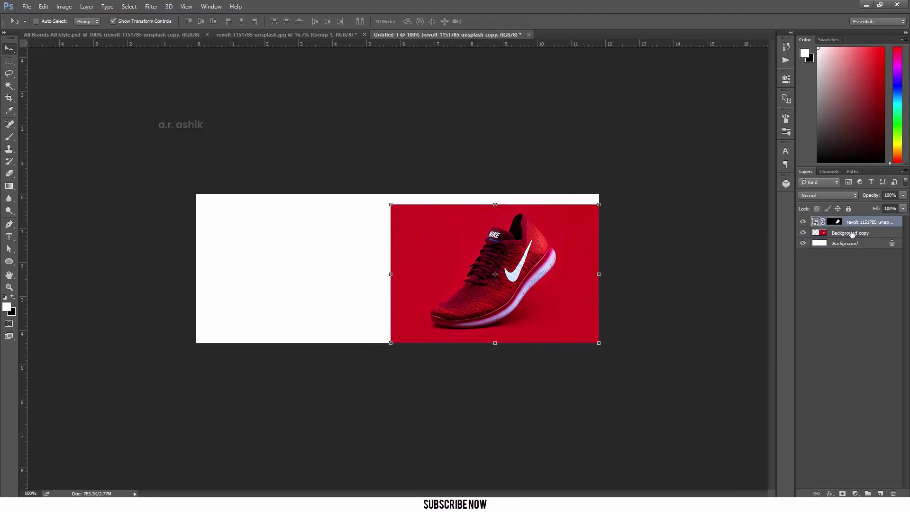
pyautogui.hotkey('ctrl', 'g')
# Centre the photo vertically, ungroup its layers, and add a dark red Solid Color fill layer
pyautogui.hotkey('ctrl', 'a')
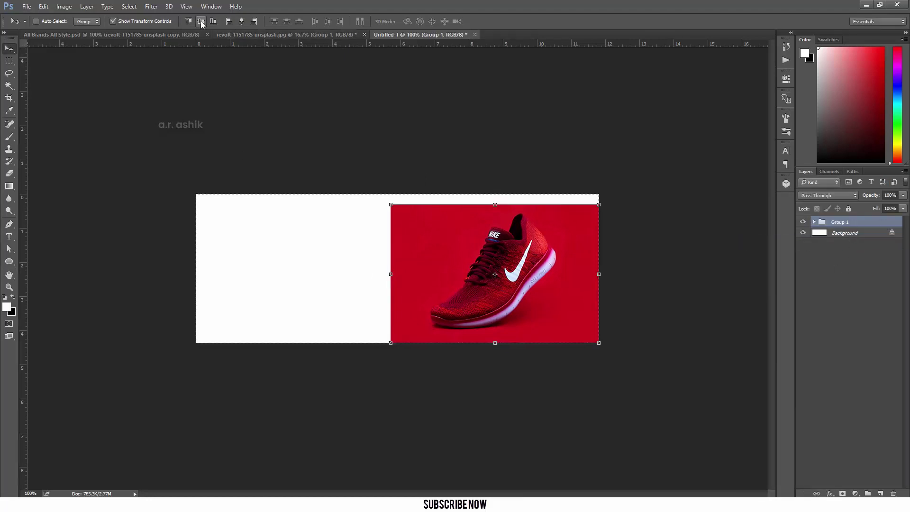
pyautogui.click(200, 21)
pyautogui.rightClick(864, 222)
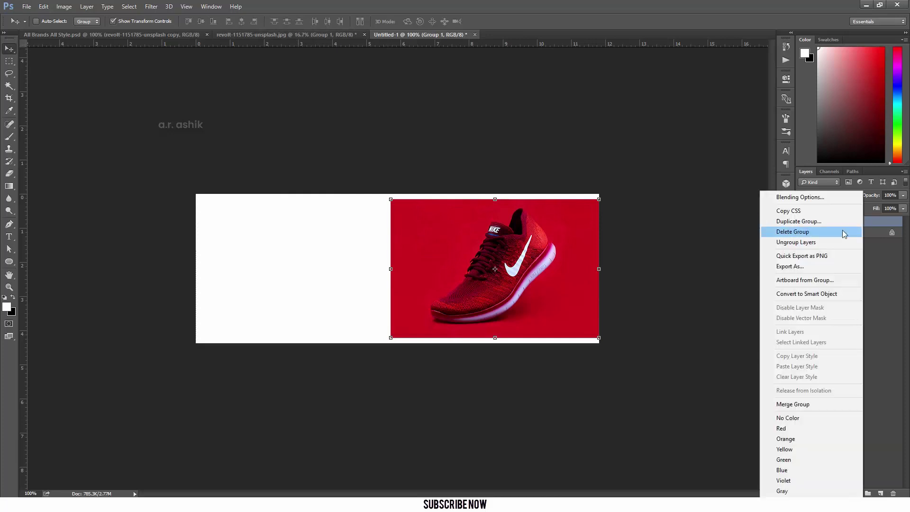
pyautogui.click(812, 239)
pyautogui.click(803, 232)
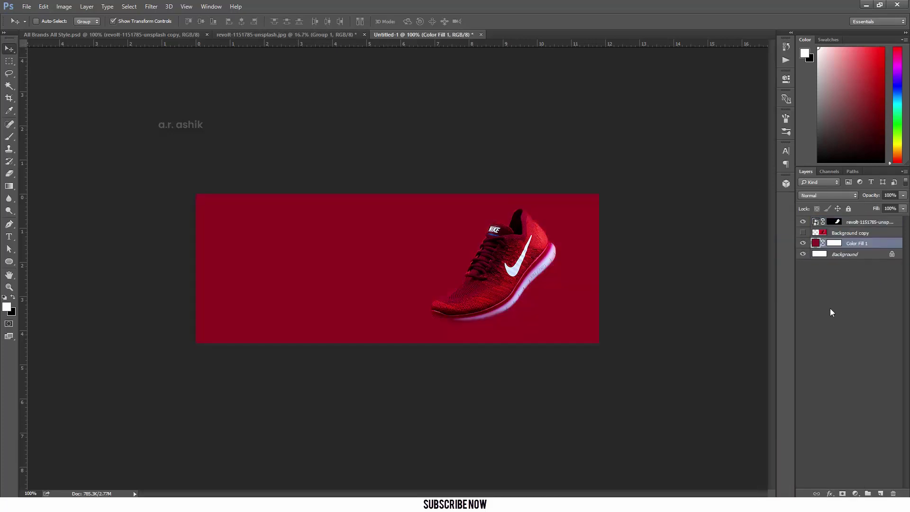
# On a new Layer 1, draw a bright magenta gradient fade across the canvas
pyautogui.click(878, 493)
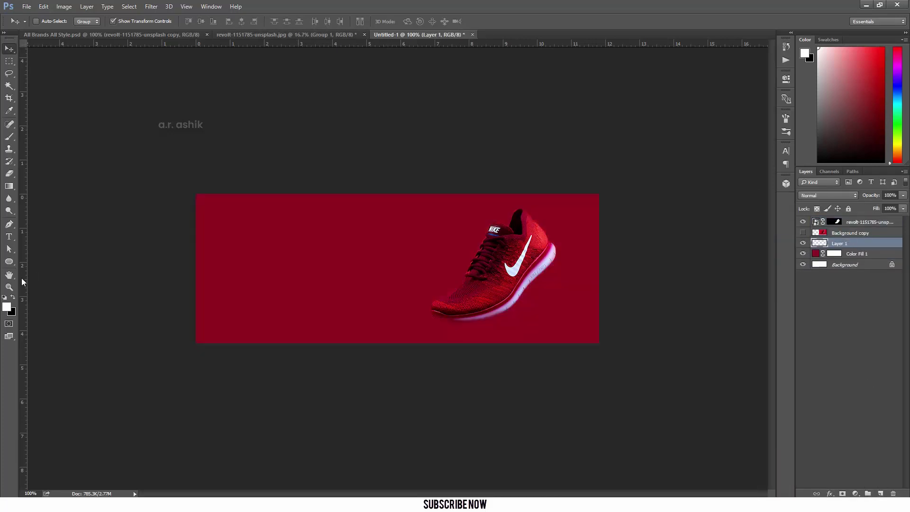
pyautogui.click(7, 307)
pyautogui.moveTo(783, 171); pyautogui.dragTo(783, 175)
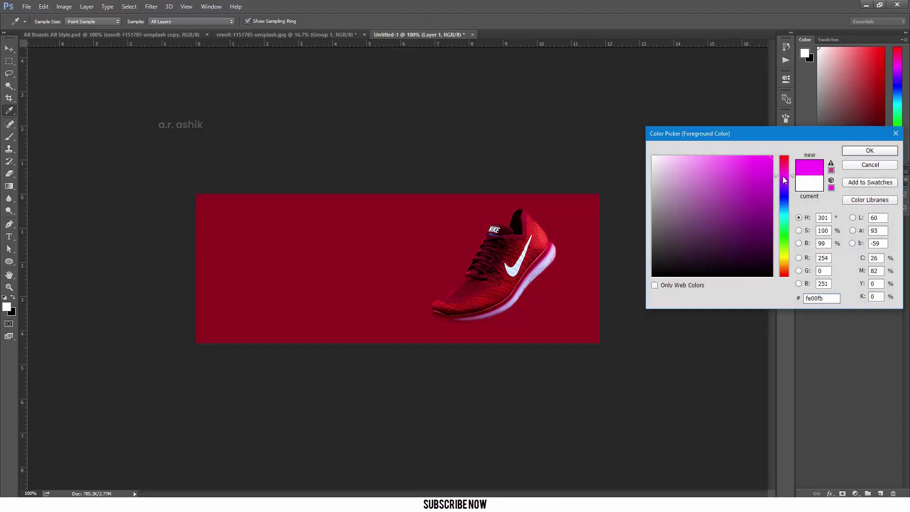
pyautogui.click(869, 150)
pyautogui.click(9, 186)
pyautogui.click(38, 185)
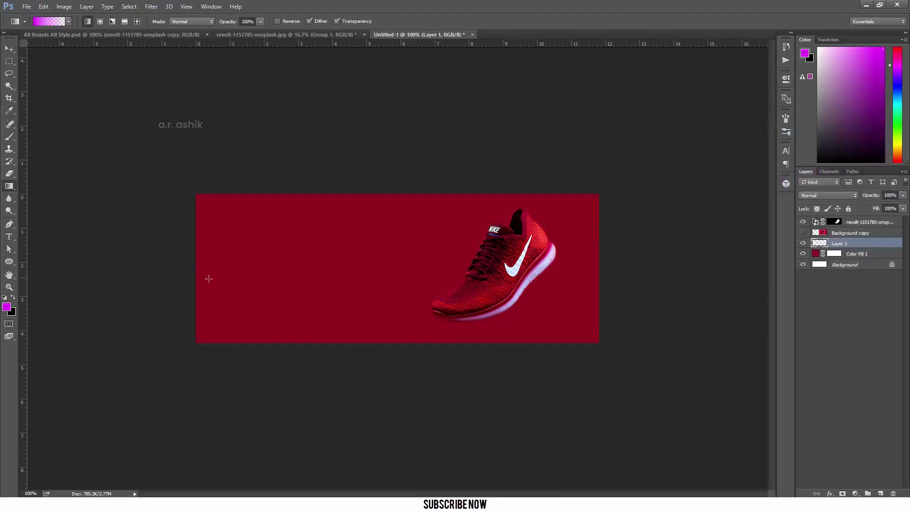
pyautogui.moveTo(460, 258); pyautogui.dragTo(643, 261)
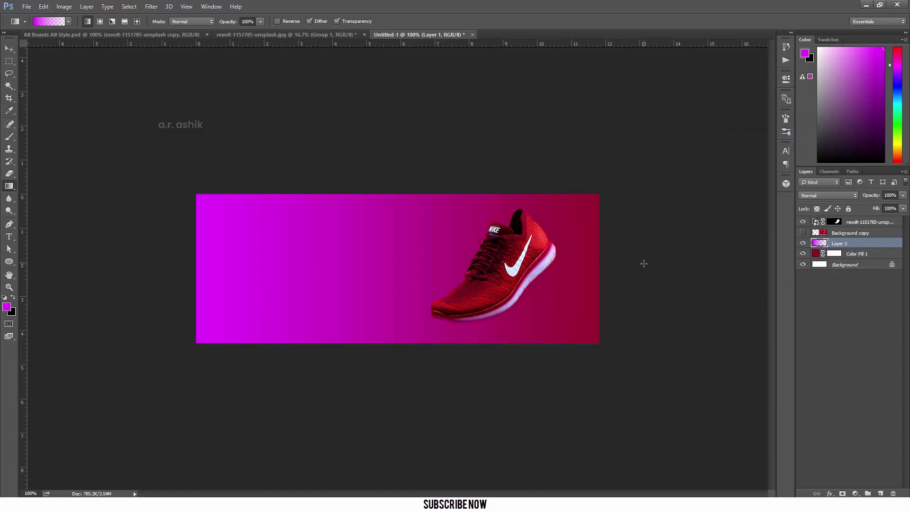
# Give Layer 1 a reversed Gradient Overlay using the tan-to-dark-purple vintage preset
pyautogui.click(829, 493)
pyautogui.click(836, 451)
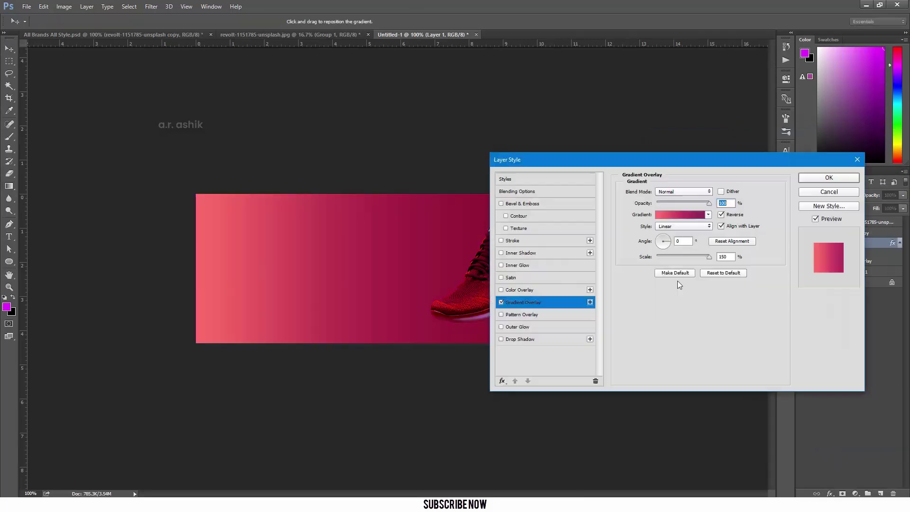
pyautogui.click(721, 214)
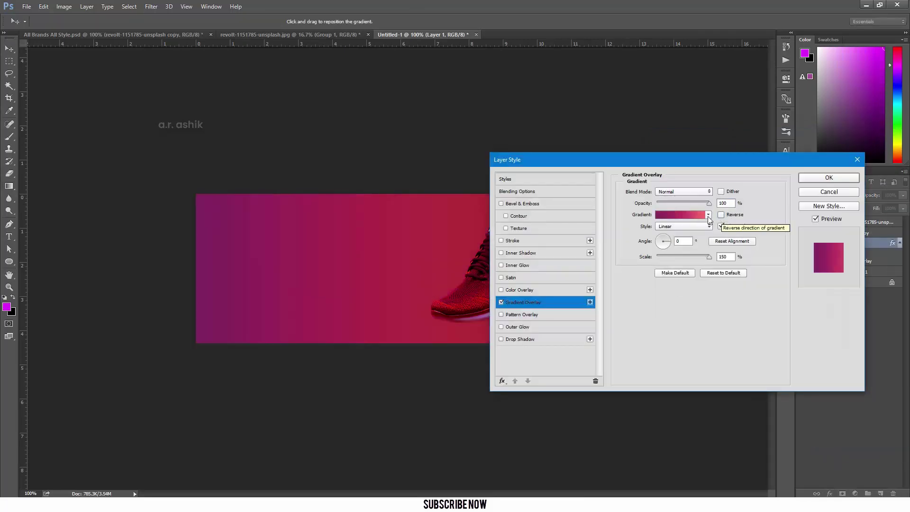
pyautogui.click(698, 217)
pyautogui.scroll(-3, 698, 217)
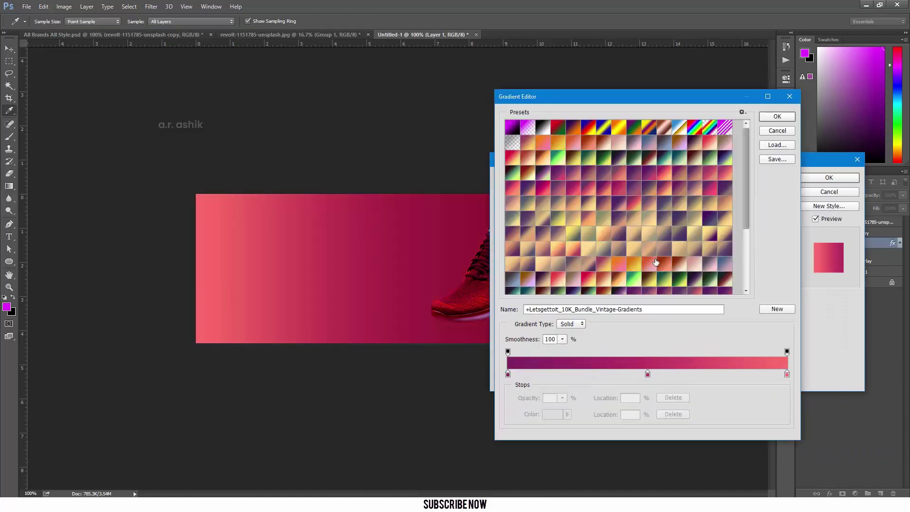
pyautogui.click(649, 281)
pyautogui.scroll(-3, 650, 279)
pyautogui.click(651, 268)
pyautogui.click(589, 280)
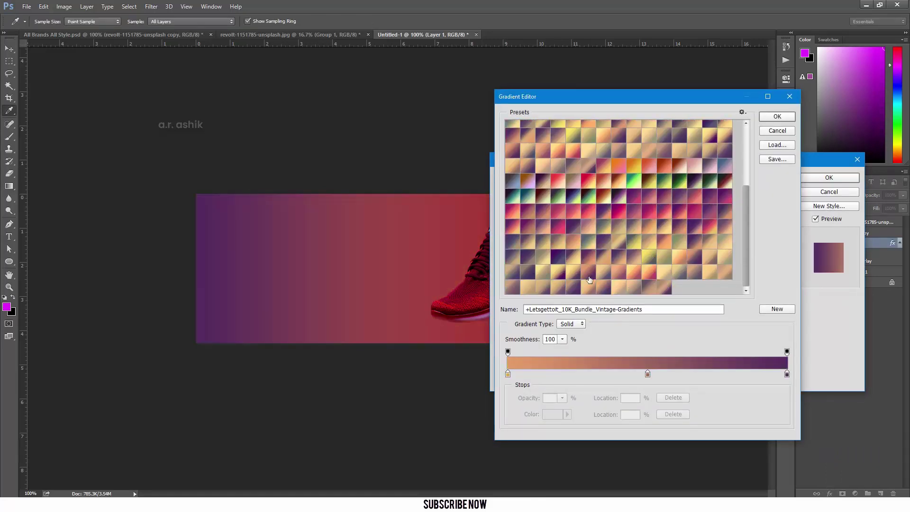
pyautogui.click(525, 273)
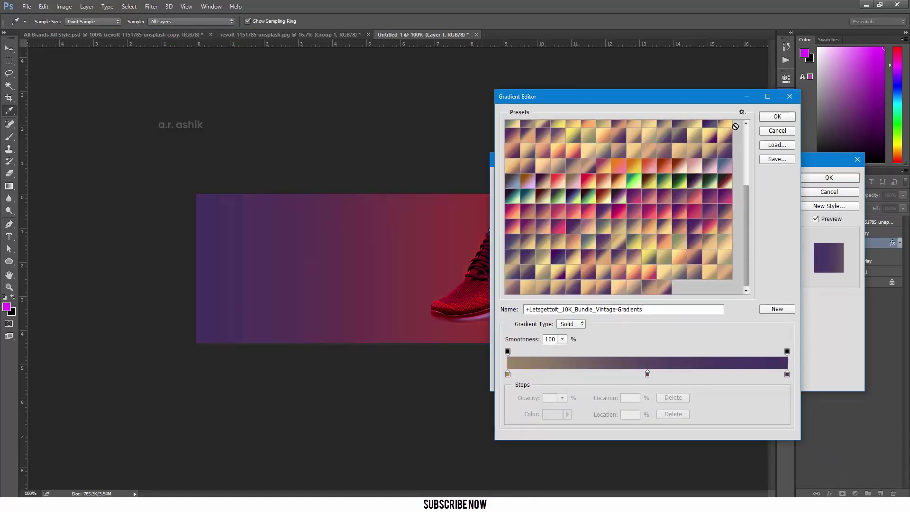
pyautogui.click(786, 117)
pyautogui.click(842, 181)
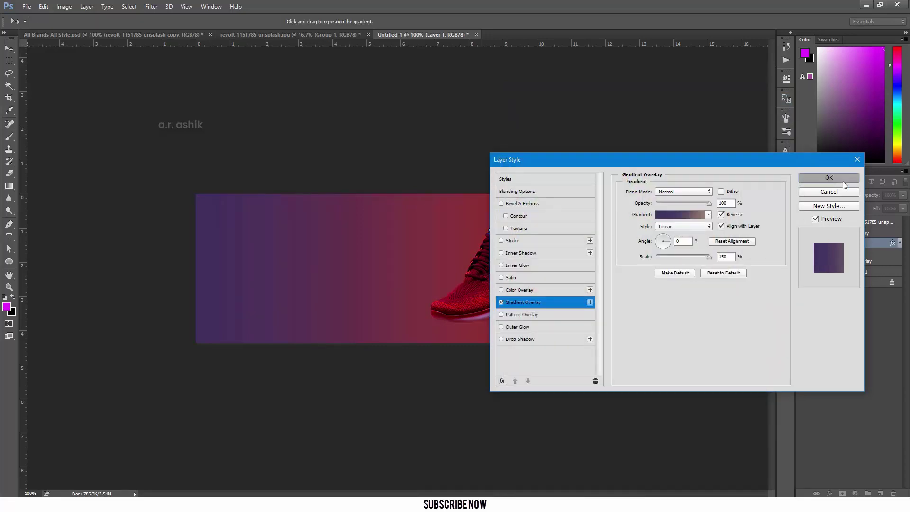
# Shift the gradient overlay's red end further right across the banner
pyautogui.doubleClick(836, 263)
pyautogui.moveTo(403, 278); pyautogui.dragTo(464, 277)
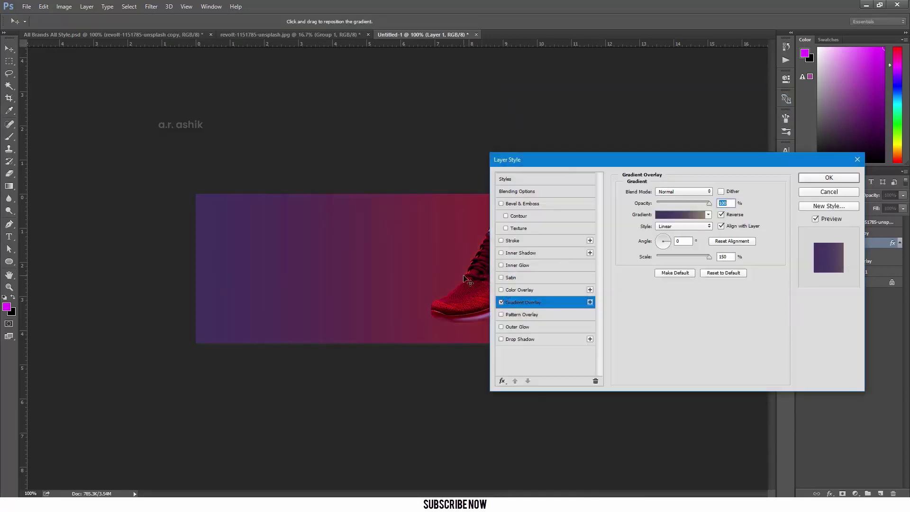
pyautogui.click(820, 178)
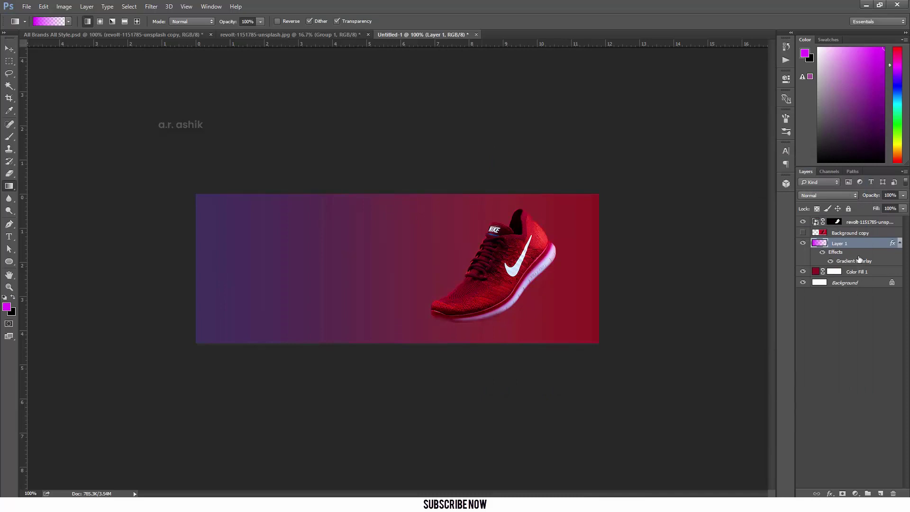
# Move both shoe layers about 0.57 in to the right
pyautogui.click(848, 223)
pyautogui.press('v')
pyautogui.moveTo(536, 270); pyautogui.dragTo(569, 265)
pyautogui.click(879, 340)
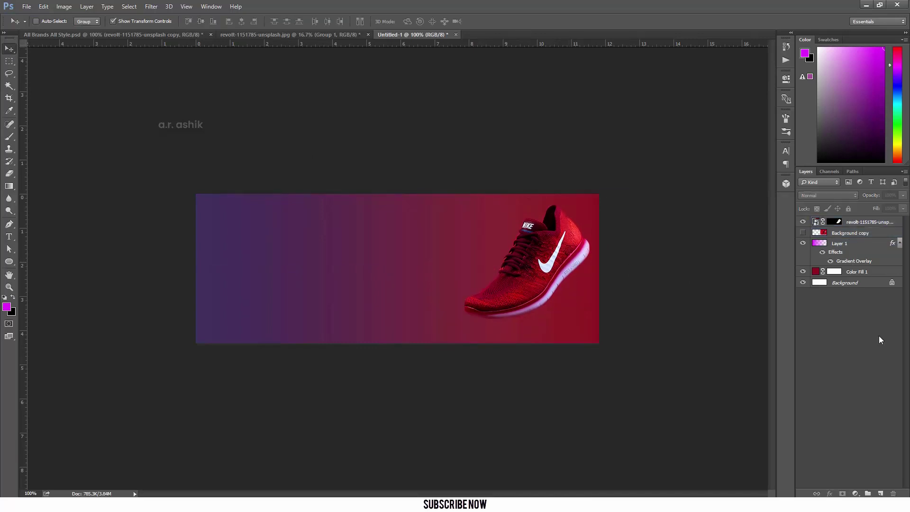
# Draw a magenta circle with the Ellipse tool and move it up and left, leaving it unwarped
pyautogui.rightClick(9, 261)
pyautogui.click(45, 282)
pyautogui.moveTo(298, 255)
pyautogui.mouseDown()
pyautogui.moveTo(339, 325)
pyautogui.moveTo(398, 355)
pyautogui.mouseUp()
pyautogui.press('v')
pyautogui.moveTo(357, 283)
pyautogui.mouseDown()
pyautogui.moveTo(344, 243)
pyautogui.moveTo(308, 222)
pyautogui.moveTo(257, 253)
pyautogui.moveTo(317, 251)
pyautogui.moveTo(266, 249)
pyautogui.mouseUp()
pyautogui.hotkey('ctrl', 't')
pyautogui.rightClick(372, 264)
pyautogui.click(393, 341)
pyautogui.click(416, 21)
# Warp Ellipse 1 into a tilted, irregular oval blob by dragging its mesh corners and sides
pyautogui.click(347, 267)
pyautogui.rightClick(347, 267)
pyautogui.click(366, 339)
pyautogui.moveTo(347, 318); pyautogui.dragTo(391, 368)
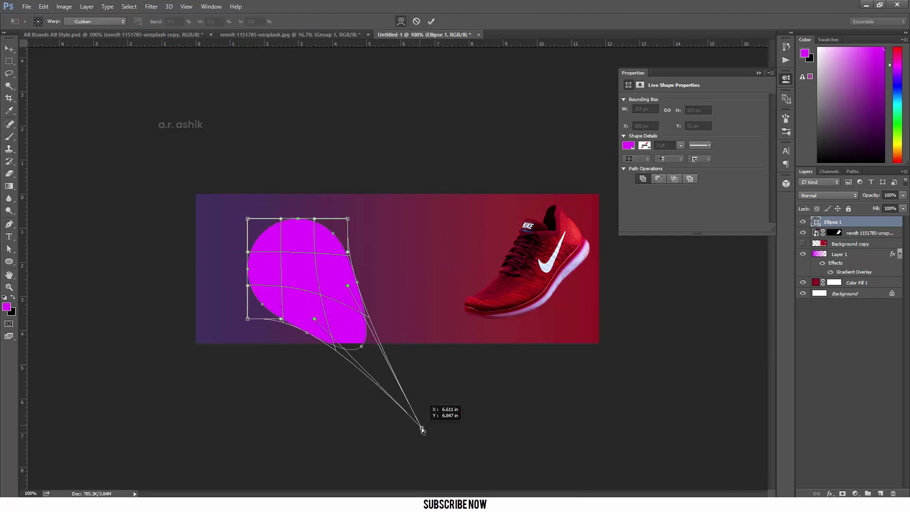
pyautogui.moveTo(348, 265); pyautogui.dragTo(370, 286)
pyautogui.moveTo(279, 293); pyautogui.dragTo(258, 266)
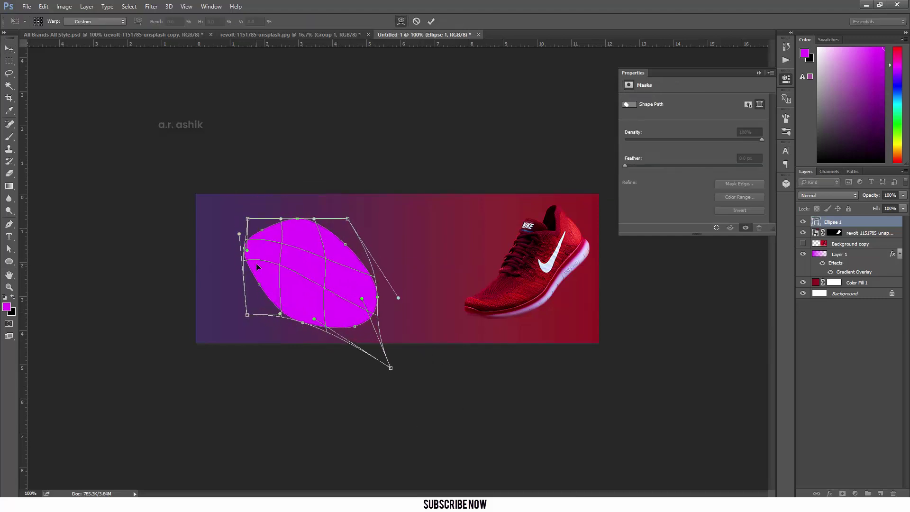
pyautogui.moveTo(278, 236)
pyautogui.mouseDown()
pyautogui.moveTo(284, 211)
pyautogui.moveTo(316, 207)
pyautogui.mouseUp()
pyautogui.moveTo(351, 244); pyautogui.dragTo(356, 240)
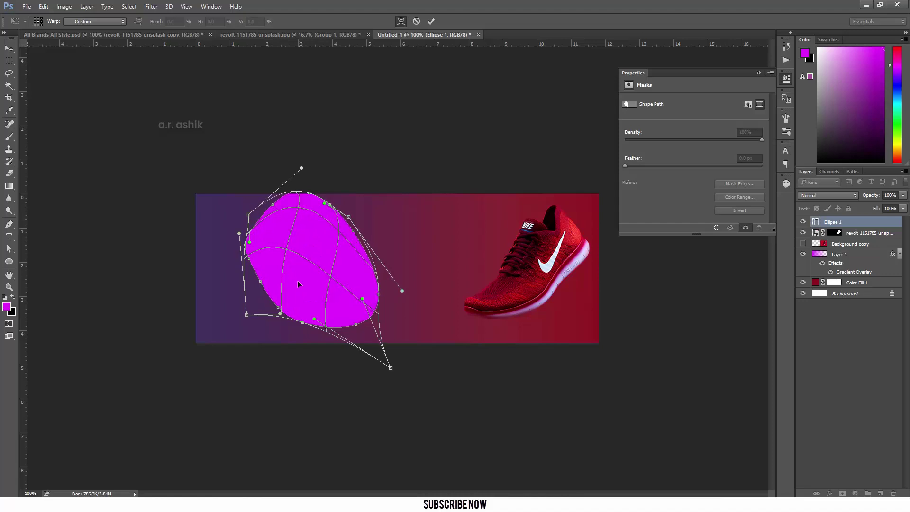
pyautogui.moveTo(299, 284)
pyautogui.mouseDown()
pyautogui.moveTo(259, 267)
pyautogui.moveTo(309, 318)
pyautogui.mouseUp()
pyautogui.moveTo(277, 240); pyautogui.dragTo(246, 183)
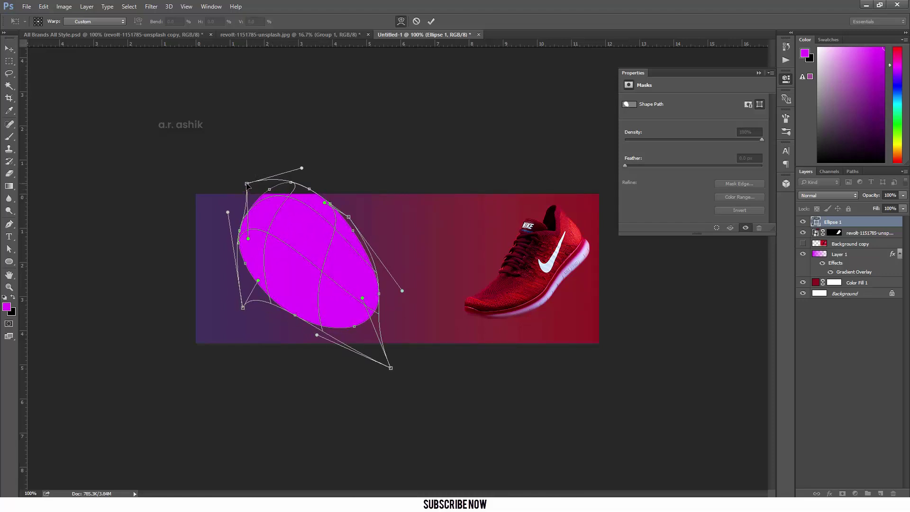
pyautogui.moveTo(250, 260); pyautogui.dragTo(243, 251)
pyautogui.press('Return')
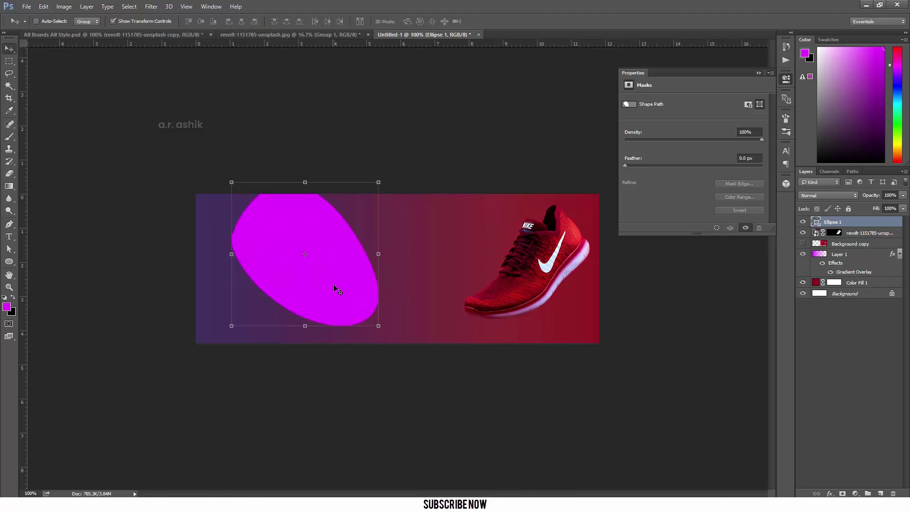
# Apply a green preset Gradient Overlay to Ellipse 1 at 90°, reversed so teal sits on top
pyautogui.click(829, 493)
pyautogui.click(848, 455)
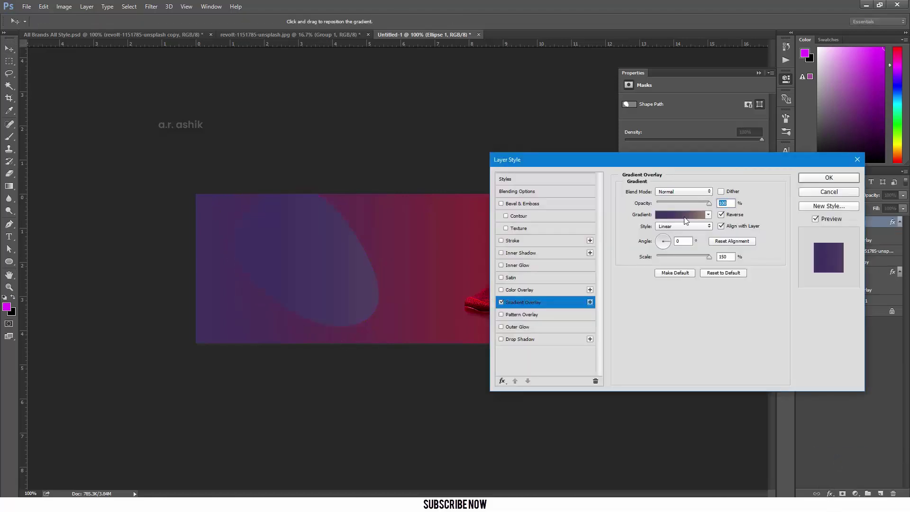
pyautogui.click(677, 209)
pyautogui.click(631, 283)
pyautogui.click(777, 116)
pyautogui.click(720, 215)
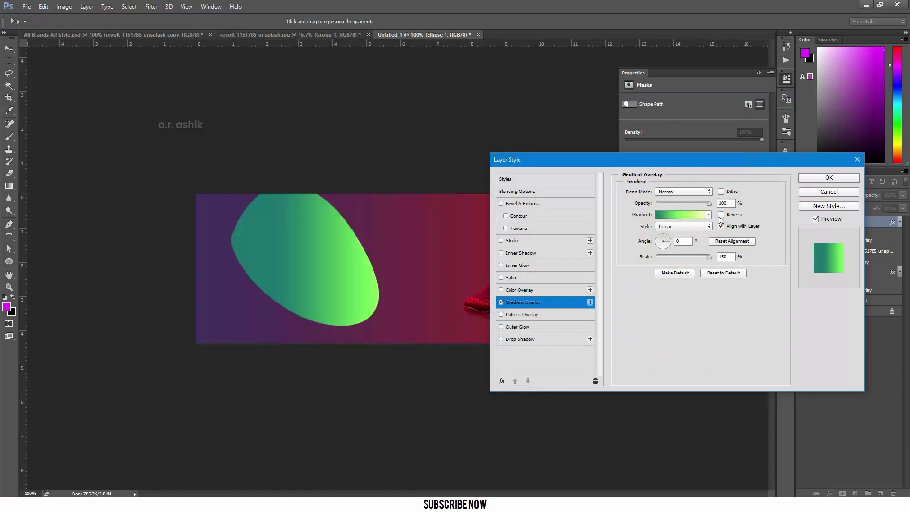
pyautogui.write('90')
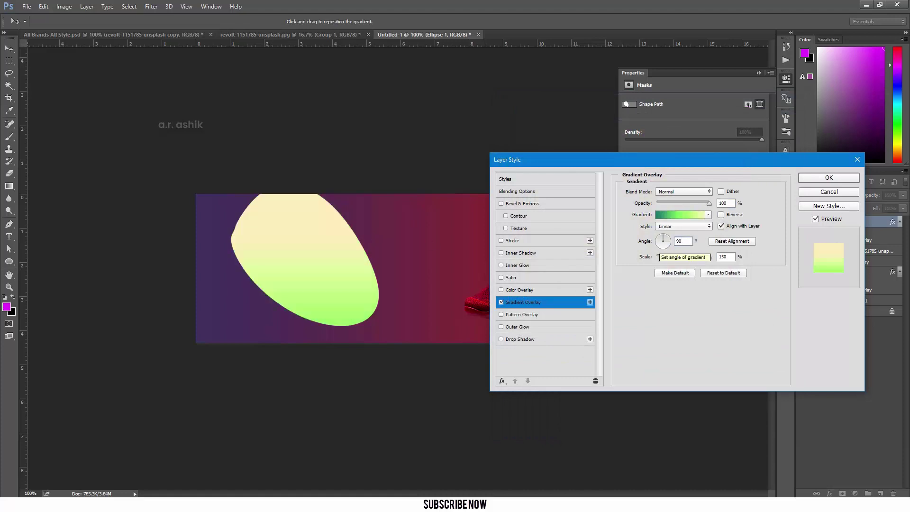
pyautogui.moveTo(317, 273); pyautogui.dragTo(315, 232)
pyautogui.click(721, 215)
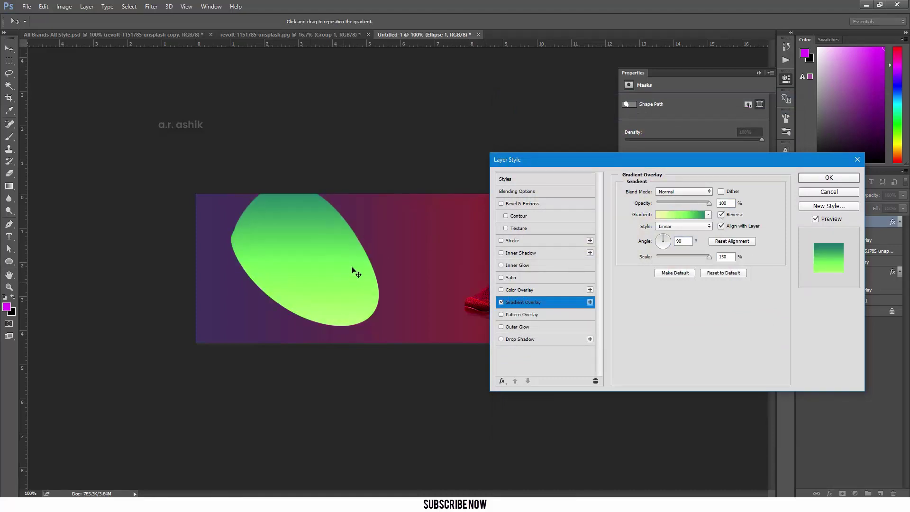
pyautogui.moveTo(351, 270); pyautogui.dragTo(351, 283)
# Move the green ellipse into the banner's top-left corner, abandoning a first warp attempt
pyautogui.click(828, 177)
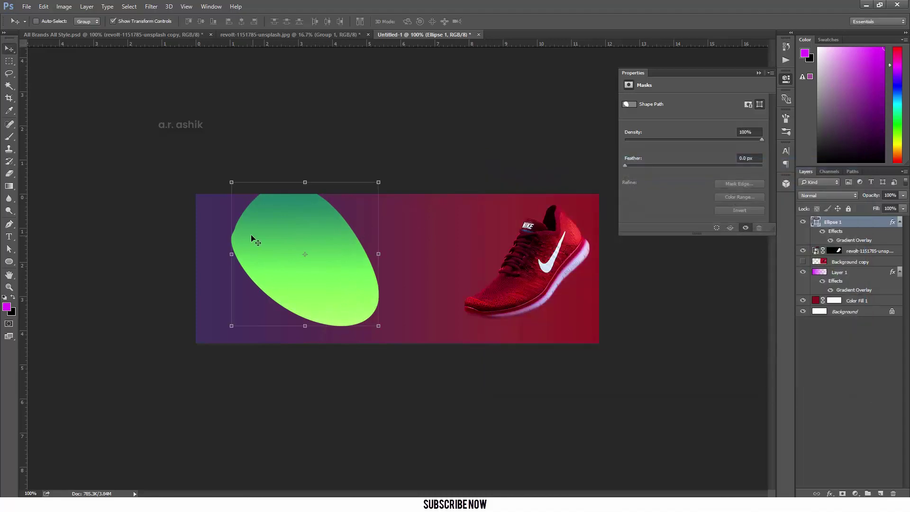
pyautogui.moveTo(304, 302); pyautogui.dragTo(226, 209)
pyautogui.hotkey('ctrl', 't')
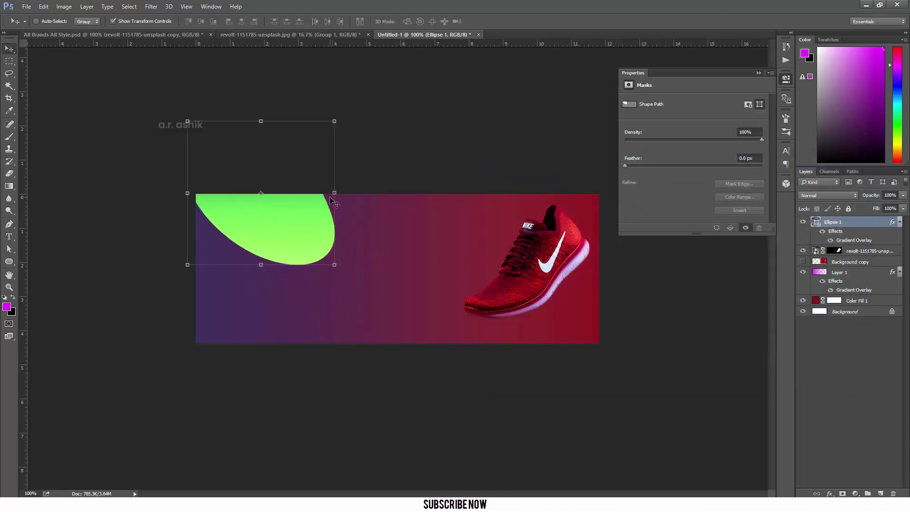
pyautogui.rightClick(305, 213)
pyautogui.click(347, 278)
pyautogui.moveTo(209, 223); pyautogui.dragTo(195, 222)
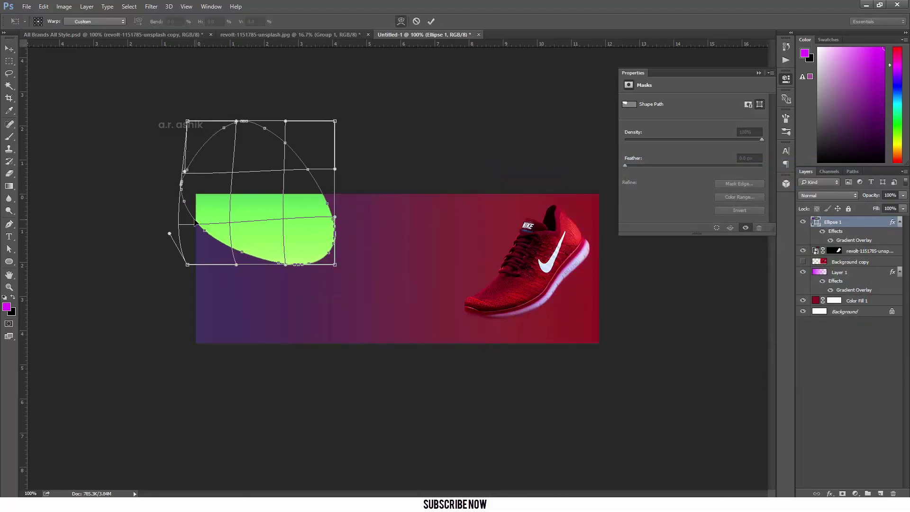
pyautogui.moveTo(256, 203)
pyautogui.mouseDown()
pyautogui.moveTo(304, 255)
pyautogui.moveTo(270, 262)
pyautogui.moveTo(309, 245)
pyautogui.moveTo(295, 215)
pyautogui.mouseUp()
pyautogui.click(416, 21)
# Warp the ellipse's lower-left curve into a bulging blob and commit the shape
pyautogui.hotkey('ctrl', 't')
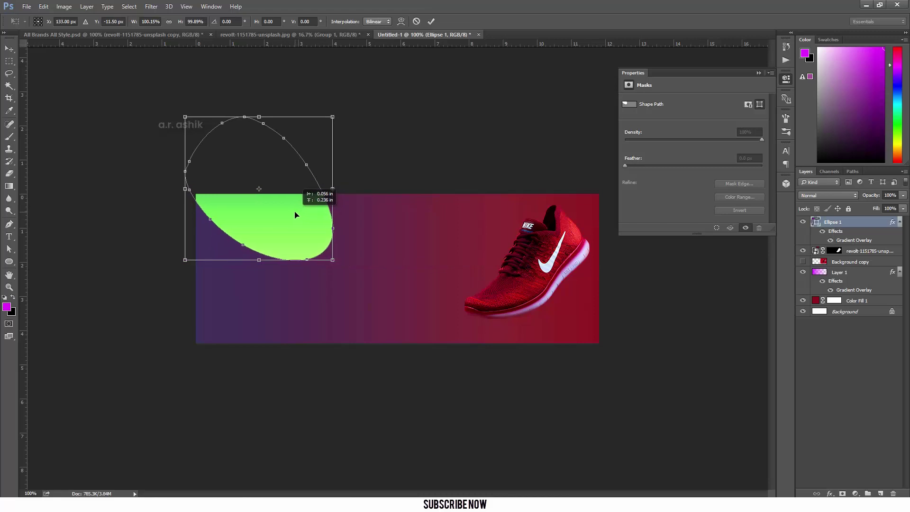
pyautogui.rightClick(305, 216)
pyautogui.click(322, 290)
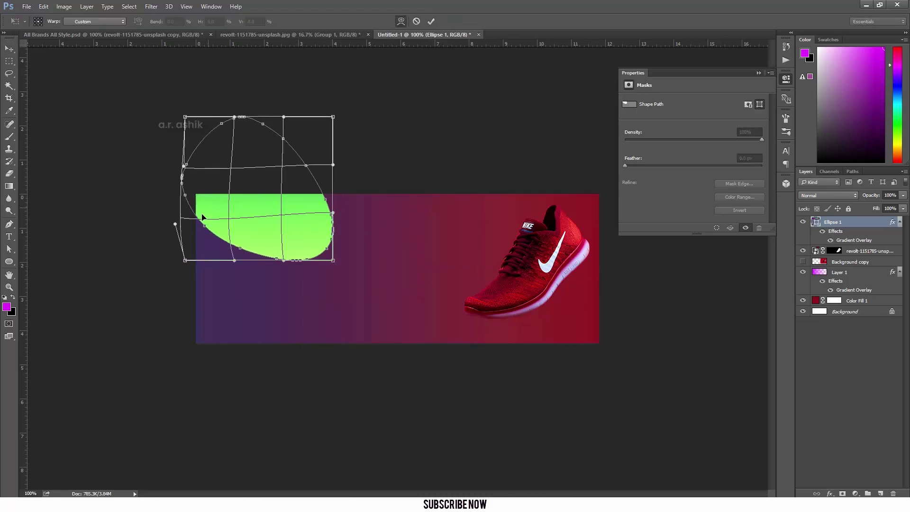
pyautogui.moveTo(202, 217)
pyautogui.mouseDown()
pyautogui.moveTo(200, 209)
pyautogui.moveTo(308, 258)
pyautogui.mouseUp()
pyautogui.press('Return')
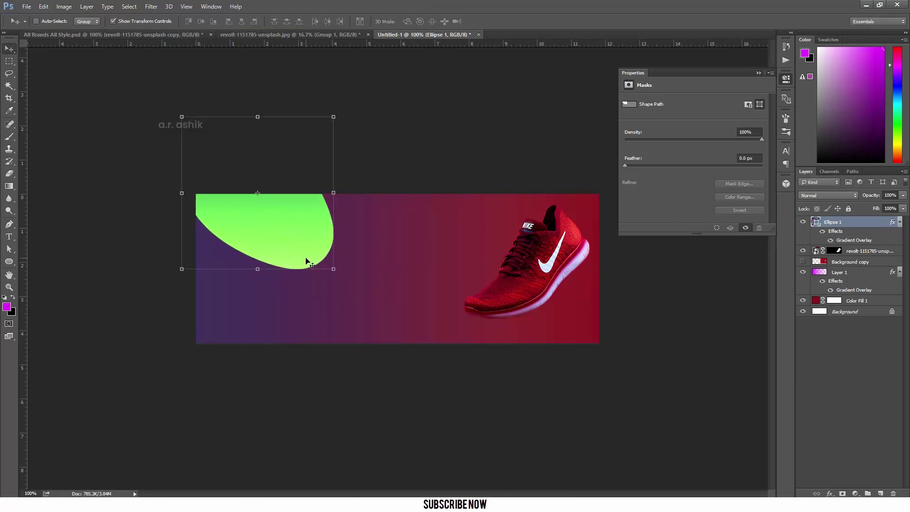
pyautogui.click(9, 239)
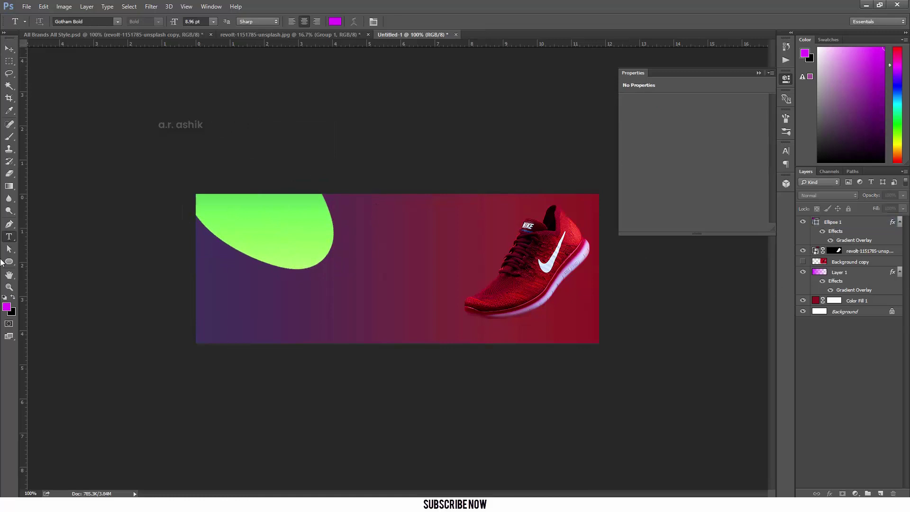
# Type the left-aligned "ALL BRANDS ALL STYLE. . ." headline at 67.96 pt
pyautogui.click(311, 323)
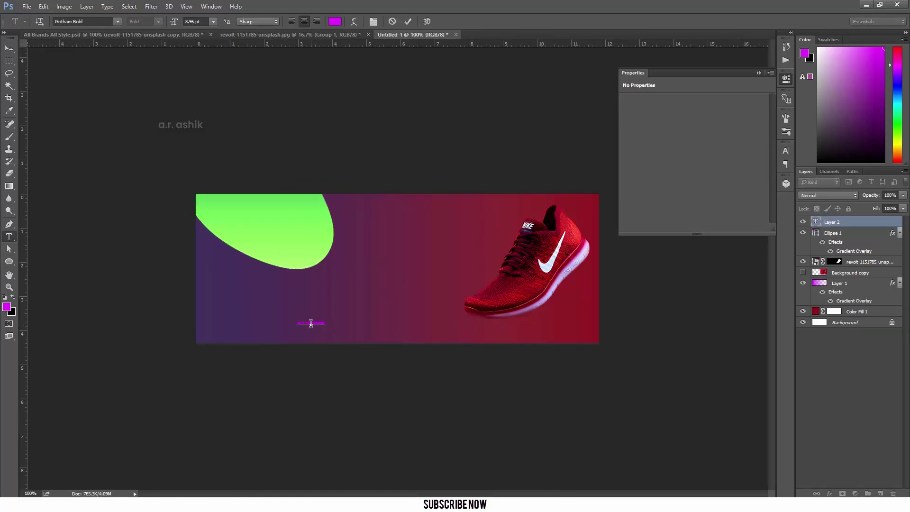
pyautogui.hotkey('ctrl', 'Return')
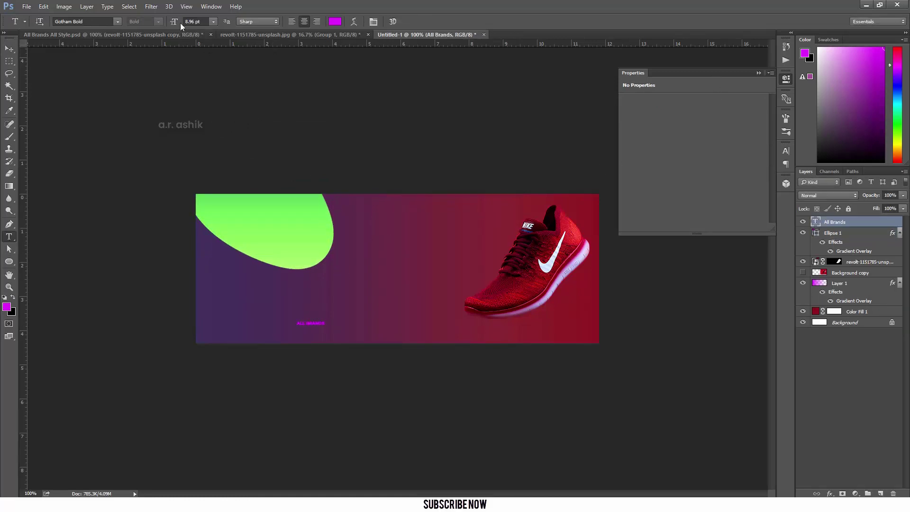
pyautogui.press('Return')
pyautogui.write('67.96')
pyautogui.press('Return')
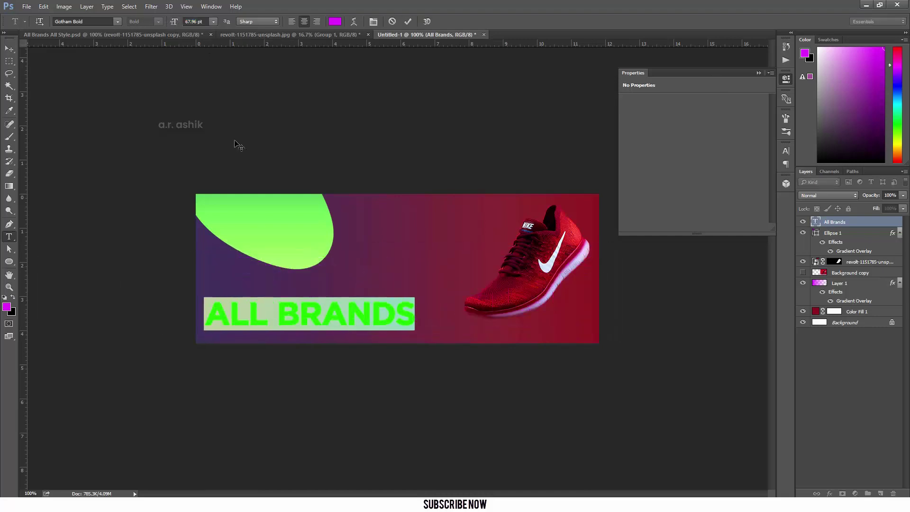
pyautogui.click(294, 22)
pyautogui.click(391, 302)
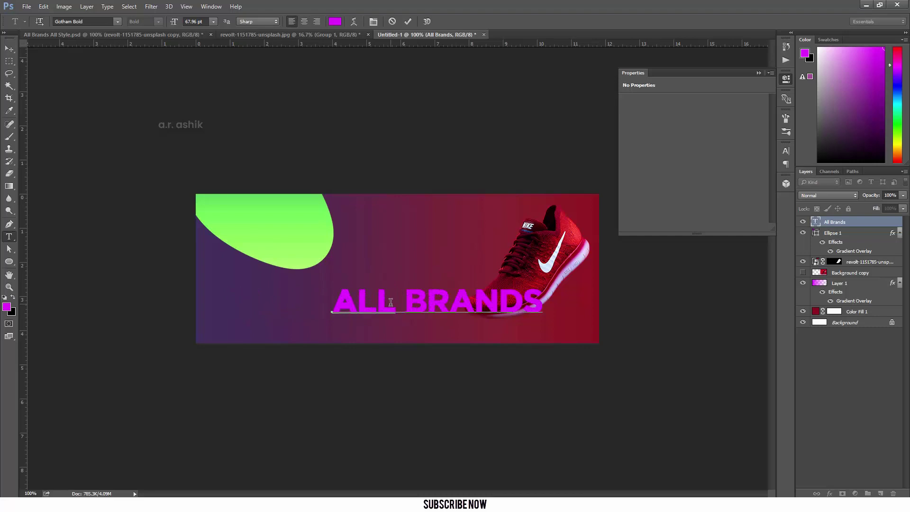
pyautogui.write('. . .')
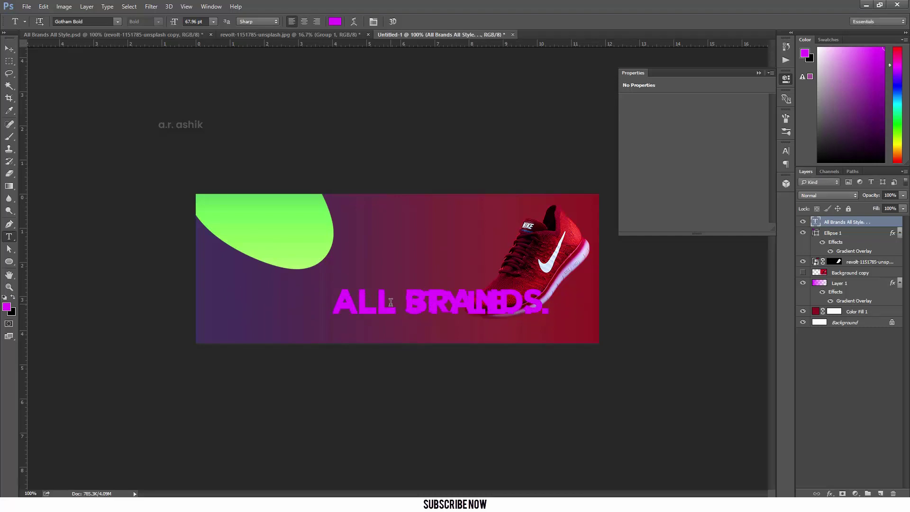
# Widen the headline leading to 55.01 pt so ALL STYLE sits on its own line
pyautogui.hotkey('ctrl', 'a')
pyautogui.click(786, 151)
pyautogui.click(766, 170)
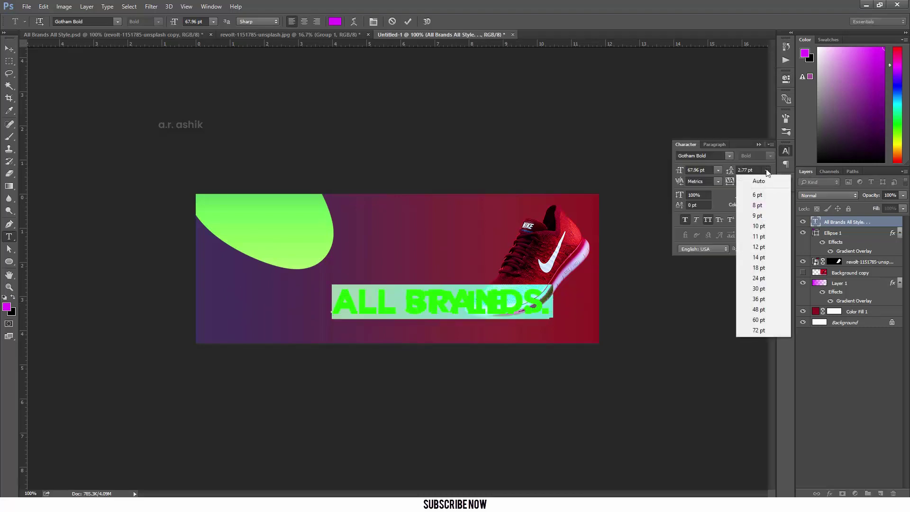
pyautogui.click(758, 332)
pyautogui.moveTo(720, 180); pyautogui.dragTo(753, 174)
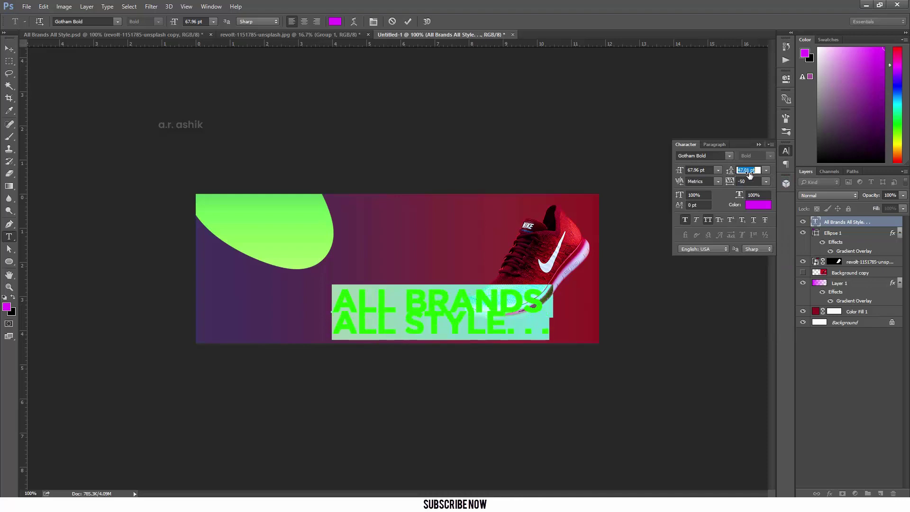
pyautogui.hotkey('ctrl', 'Return')
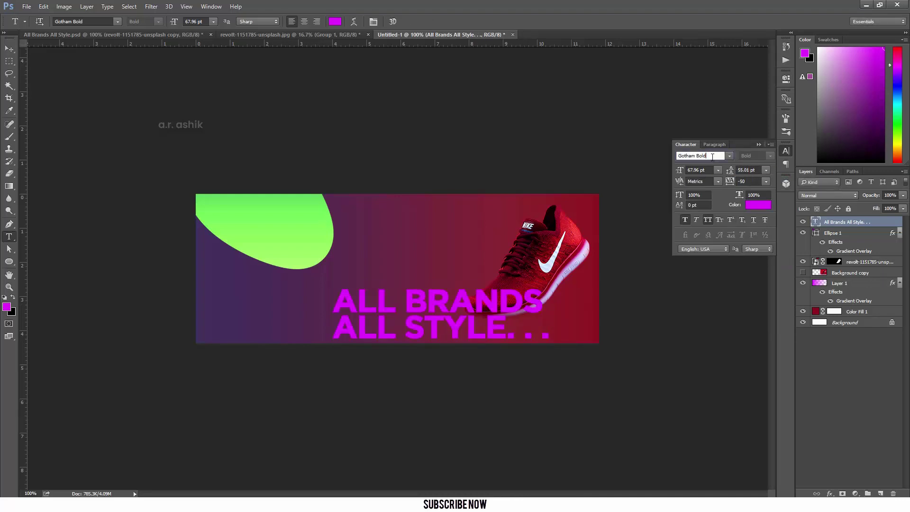
# Set the headline font to Gotham Ultra Italic, adjust its tracking, and move it upper-left
pyautogui.press('BackSpace')
pyautogui.press('BackSpace')
pyautogui.press('BackSpace')
pyautogui.click(792, 225)
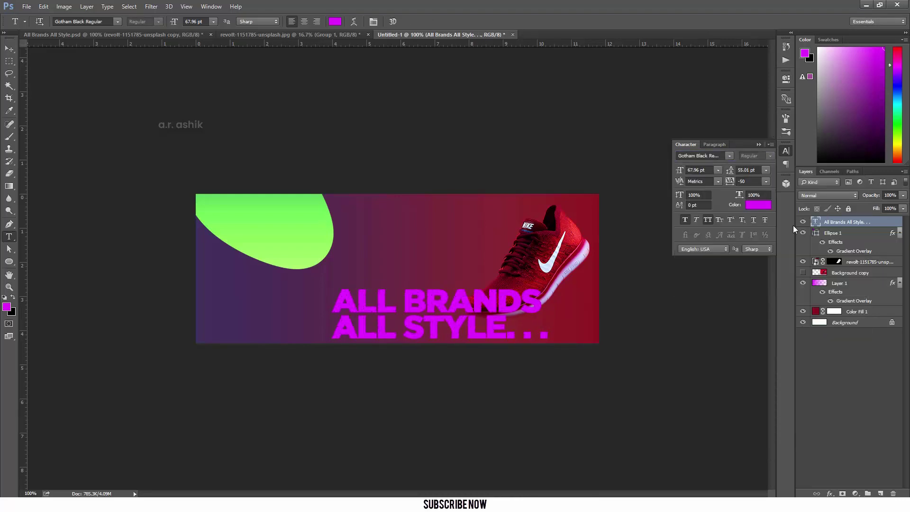
pyautogui.click(729, 155)
pyautogui.write('gotham')
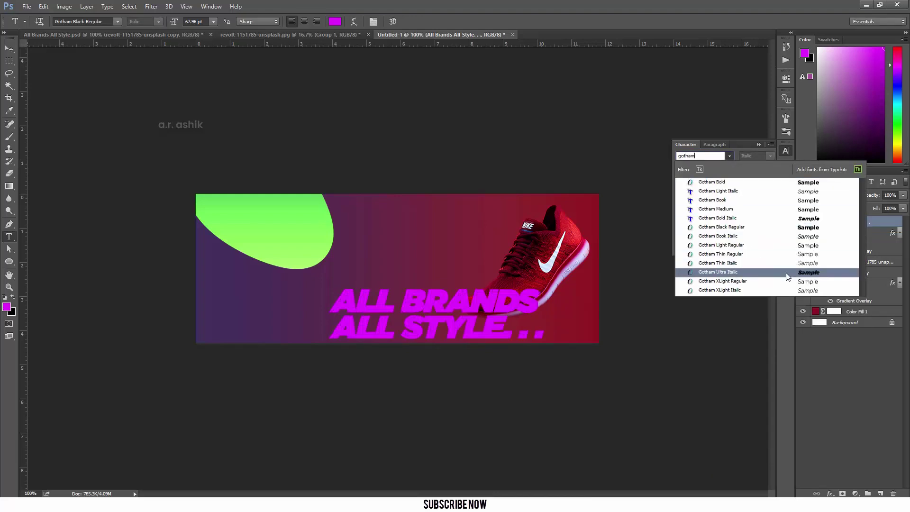
pyautogui.click(787, 272)
pyautogui.click(766, 181)
pyautogui.click(758, 259)
pyautogui.hotkey('ctrl', 'Return')
pyautogui.press('v')
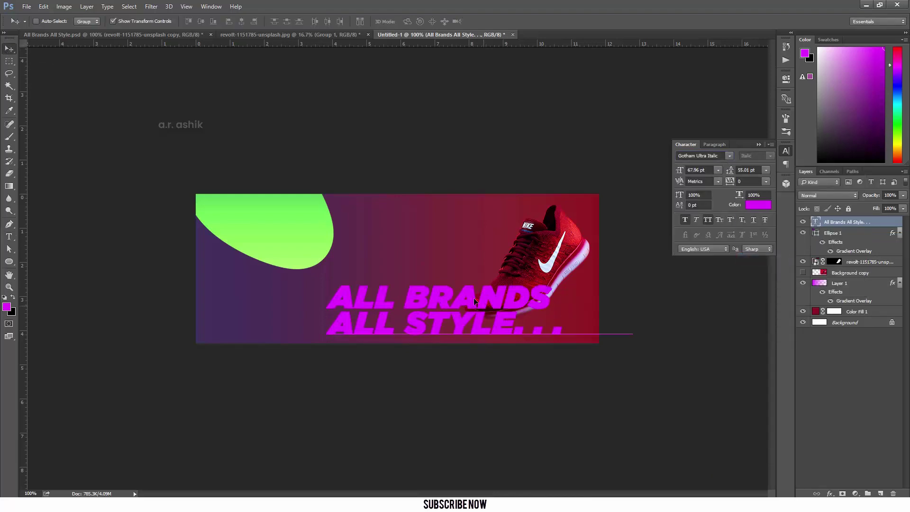
pyautogui.moveTo(474, 297); pyautogui.dragTo(419, 220)
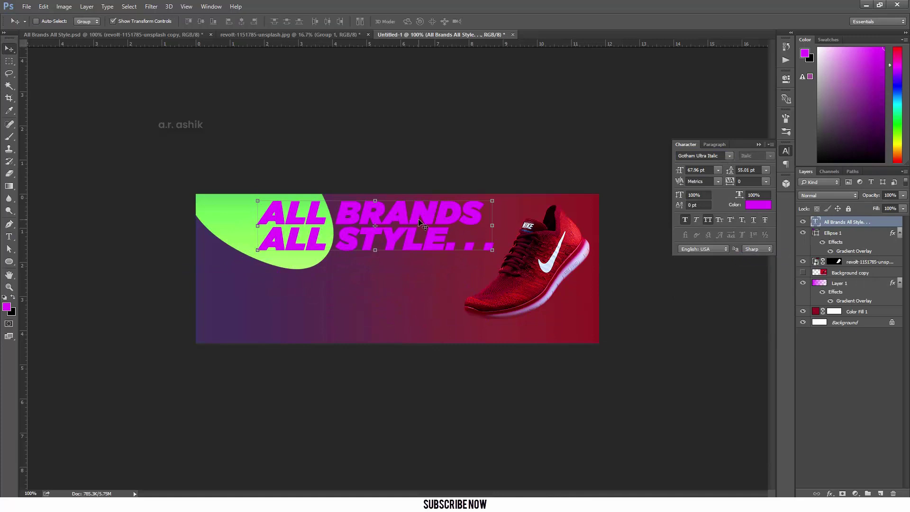
# Rotate the green ellipse about 5° and shift it left, then nudge the headline left and up
pyautogui.click(850, 261)
pyautogui.click(848, 233)
pyautogui.moveTo(343, 269); pyautogui.dragTo(347, 284)
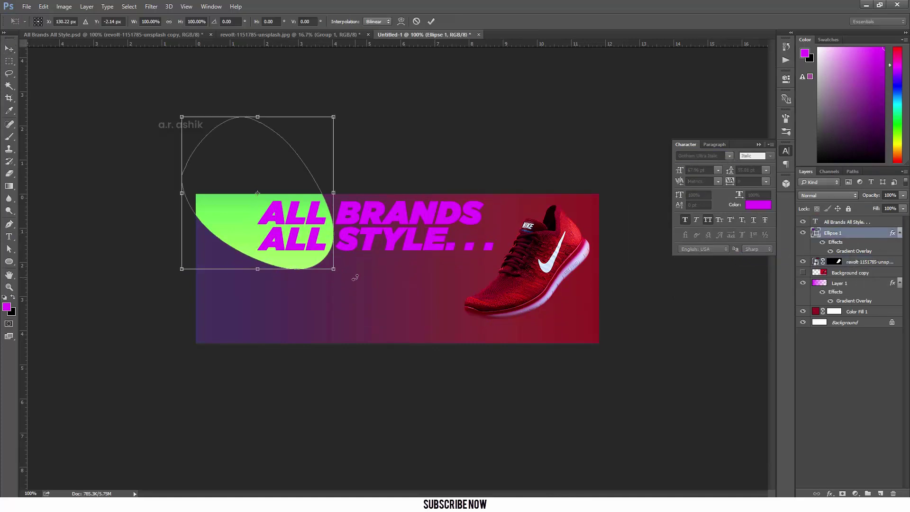
pyautogui.moveTo(333, 199); pyautogui.dragTo(294, 215)
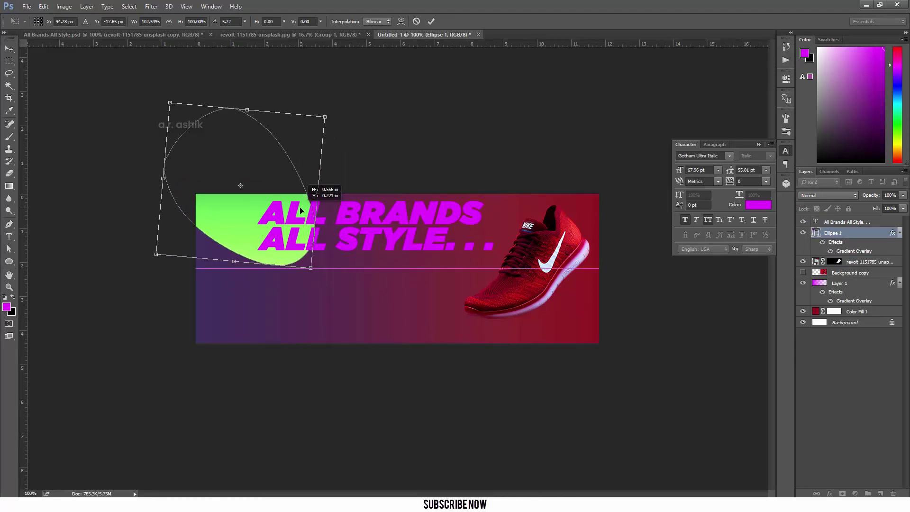
pyautogui.press('Return')
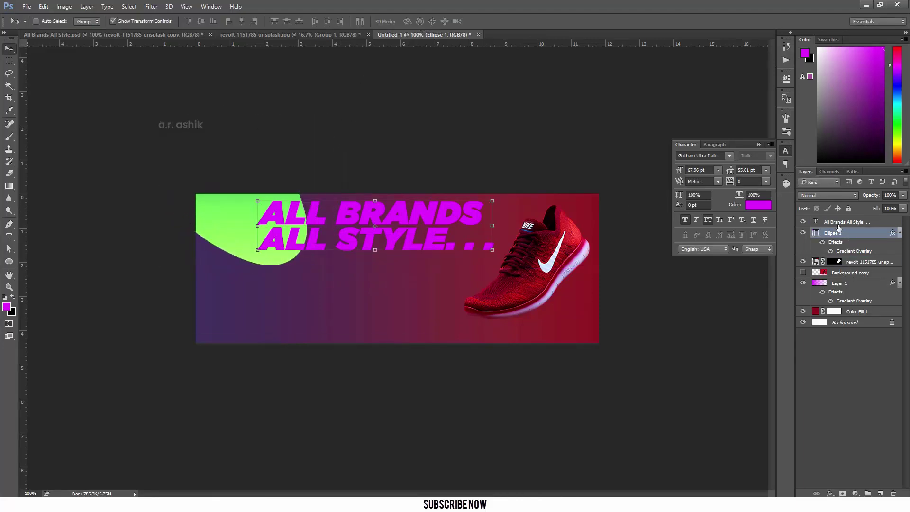
pyautogui.moveTo(421, 221); pyautogui.dragTo(394, 216)
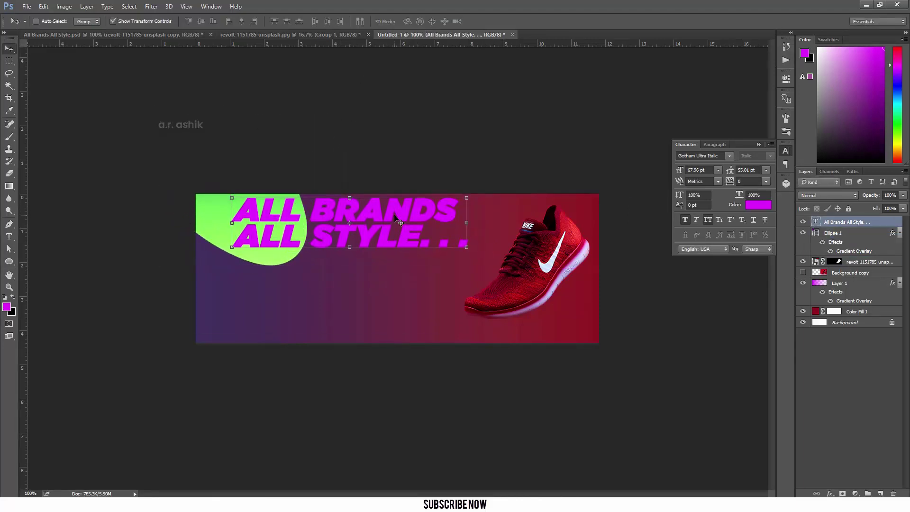
# Give the headline an Outer Bevel with depth 50
pyautogui.click(829, 493)
pyautogui.click(830, 403)
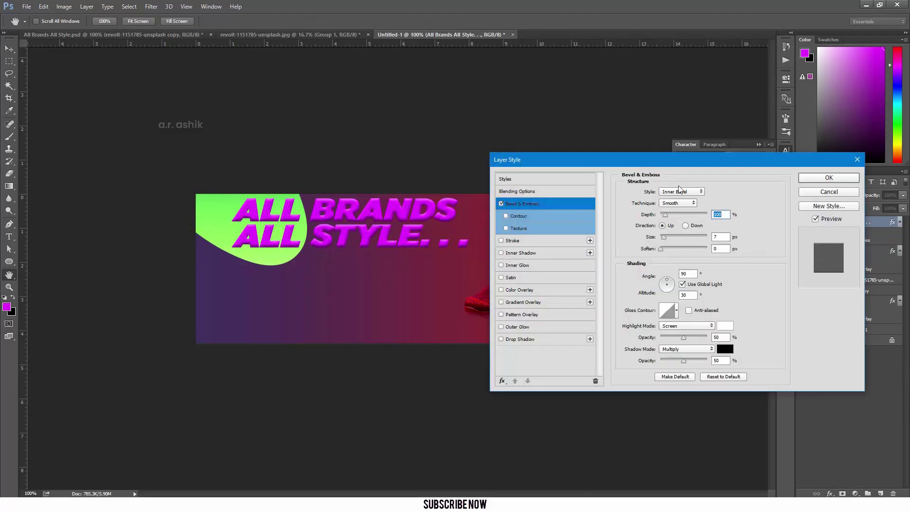
pyautogui.click(680, 190)
pyautogui.doubleClick(724, 217)
pyautogui.write('50')
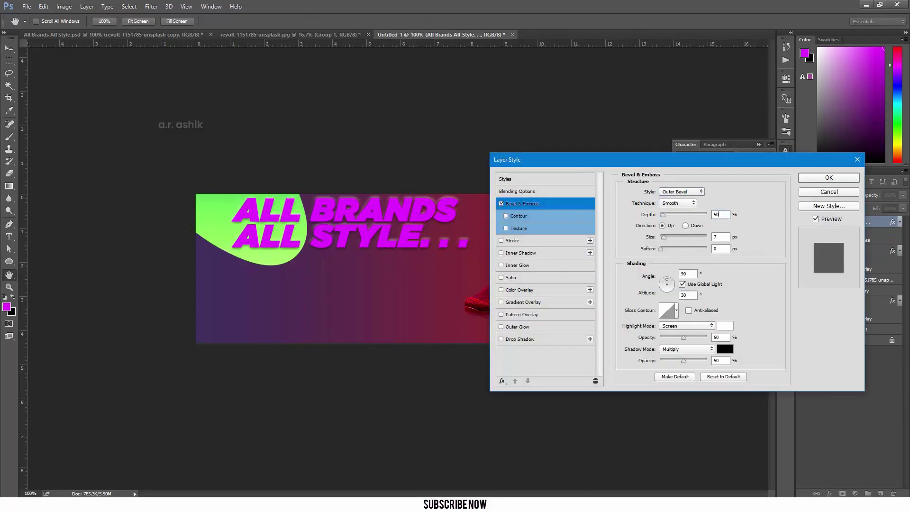
pyautogui.press('Return')
# Colour both ALL words in the headline white (ffffff)
pyautogui.click(9, 236)
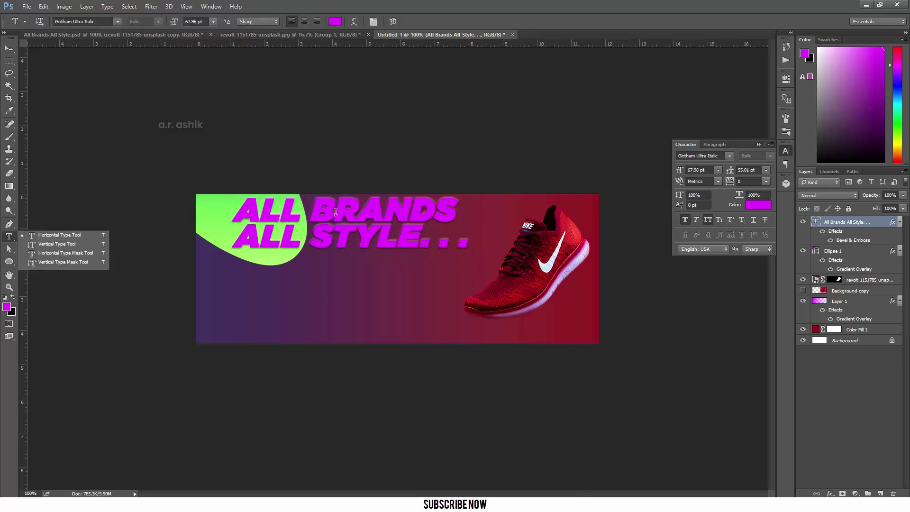
pyautogui.click(294, 207)
pyautogui.click(335, 21)
pyautogui.write('ffffff')
pyautogui.press('Return')
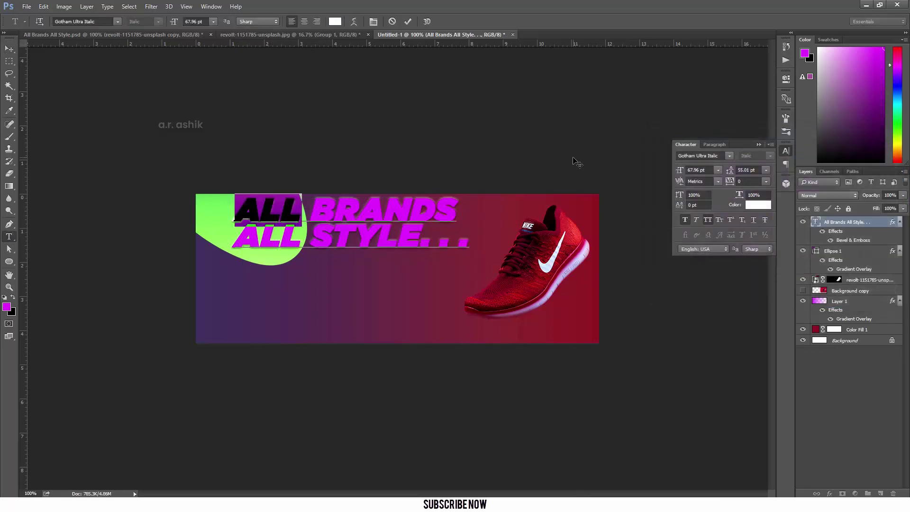
pyautogui.doubleClick(267, 236)
pyautogui.click(333, 21)
pyautogui.write('ffffff')
pyautogui.press('Return')
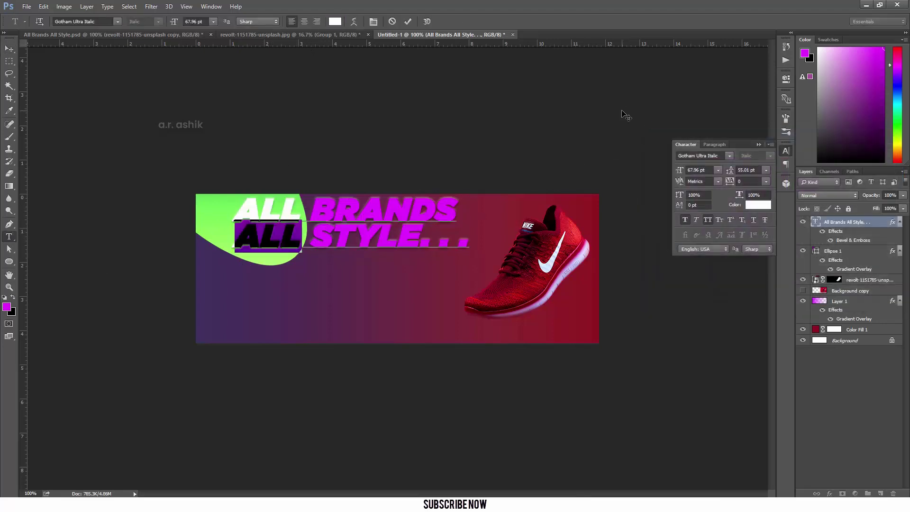
pyautogui.hotkey('ctrl', 'Return')
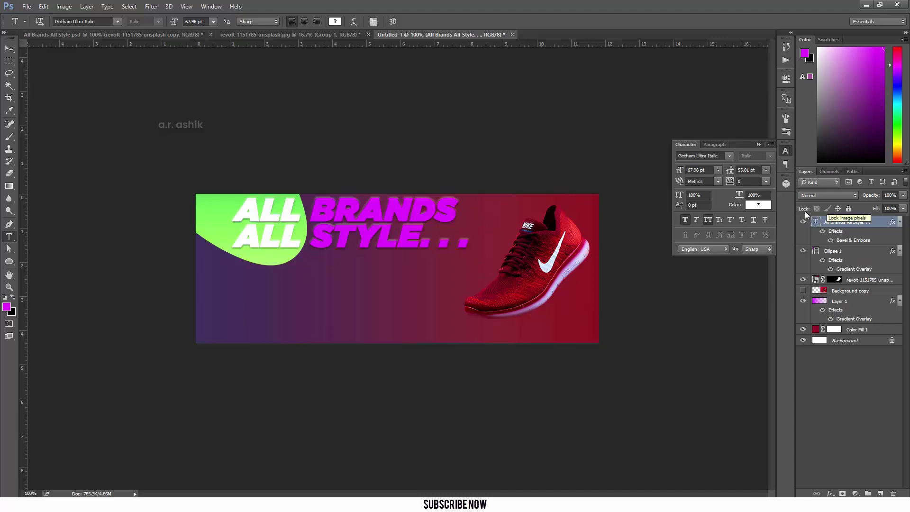
# Make BRANDS yellow (ffea00) and the STYLE. . . line cyan
pyautogui.doubleClick(332, 211)
pyautogui.click(334, 21)
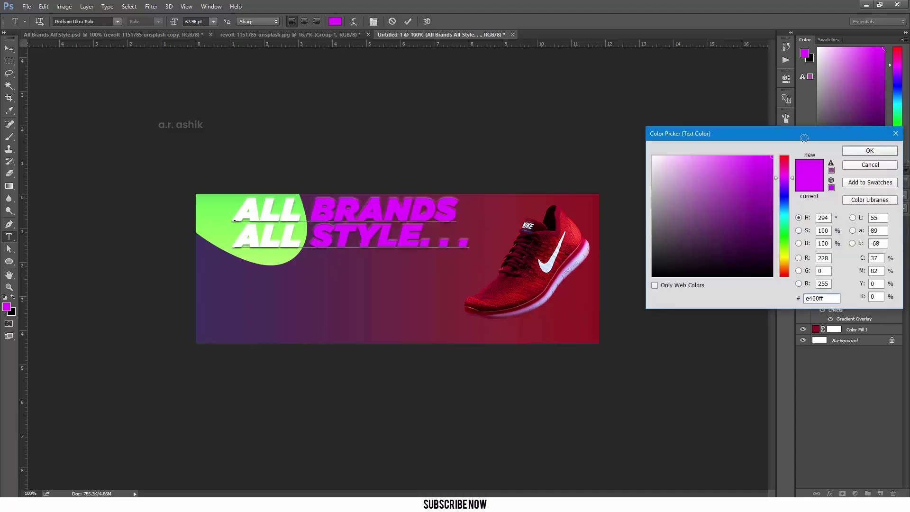
pyautogui.click(786, 257)
pyautogui.click(869, 150)
pyautogui.moveTo(311, 236); pyautogui.dragTo(469, 239)
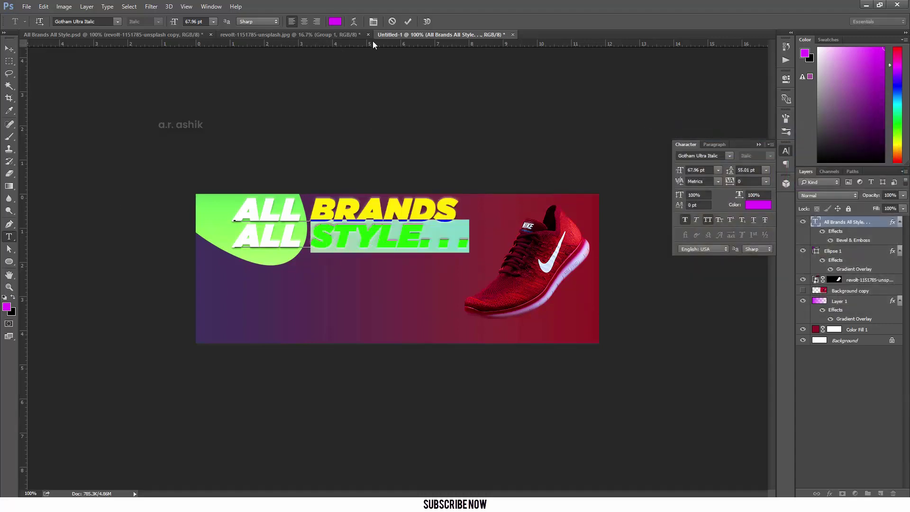
pyautogui.click(334, 22)
pyautogui.moveTo(785, 216); pyautogui.dragTo(783, 215)
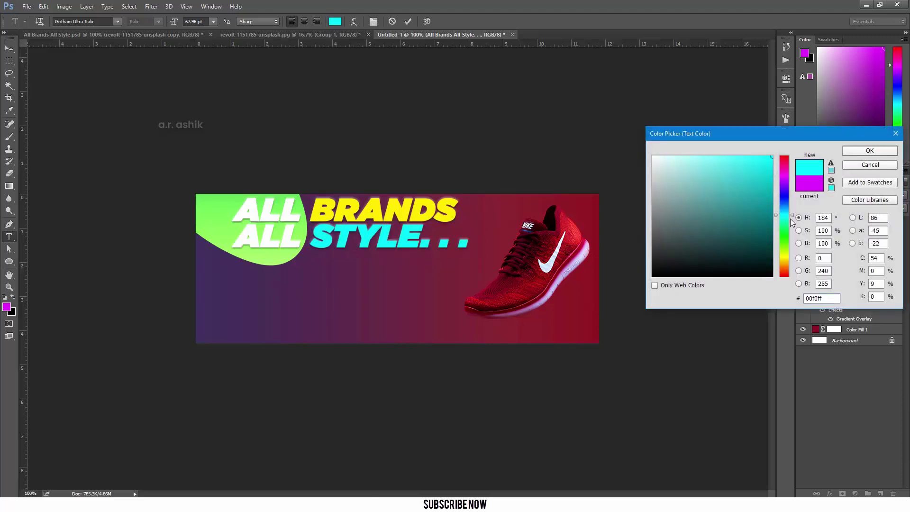
pyautogui.click(869, 150)
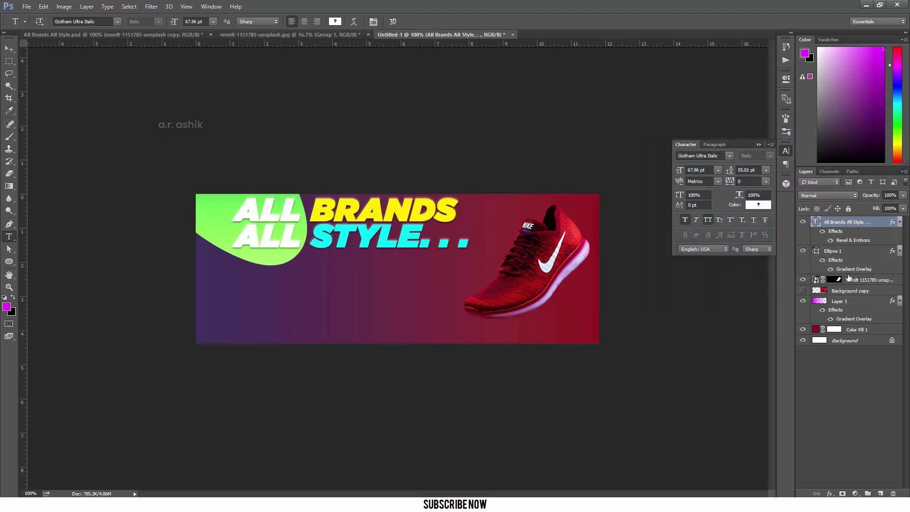
# Add a 'NOW 30% OFF' line at 52.96 pt, center-aligned, in Gotham Bold
pyautogui.click(263, 306)
pyautogui.write('NOW')
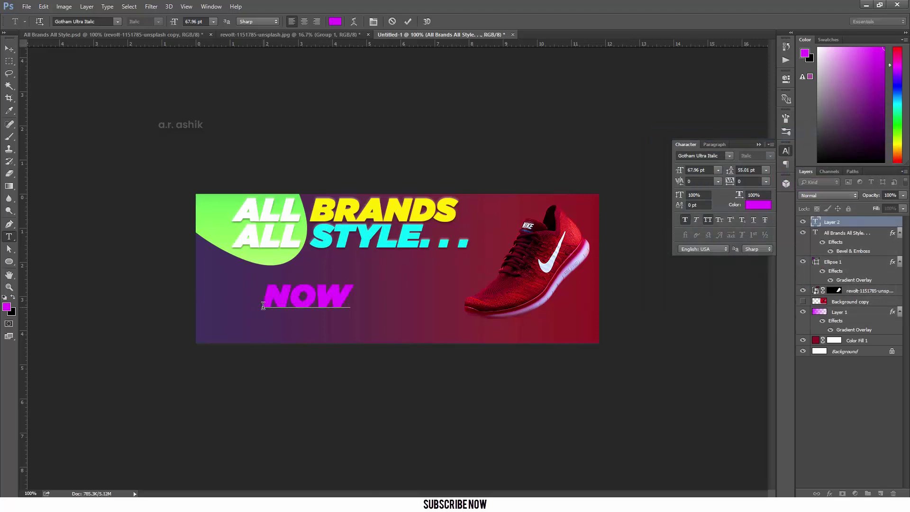
pyautogui.write(' 30%')
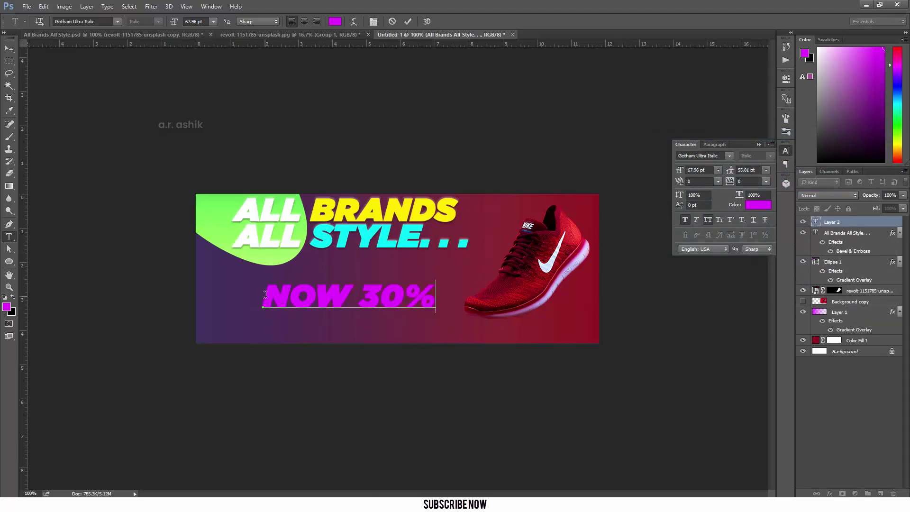
pyautogui.write('ff')
pyautogui.hotkey('ctrl', 'a')
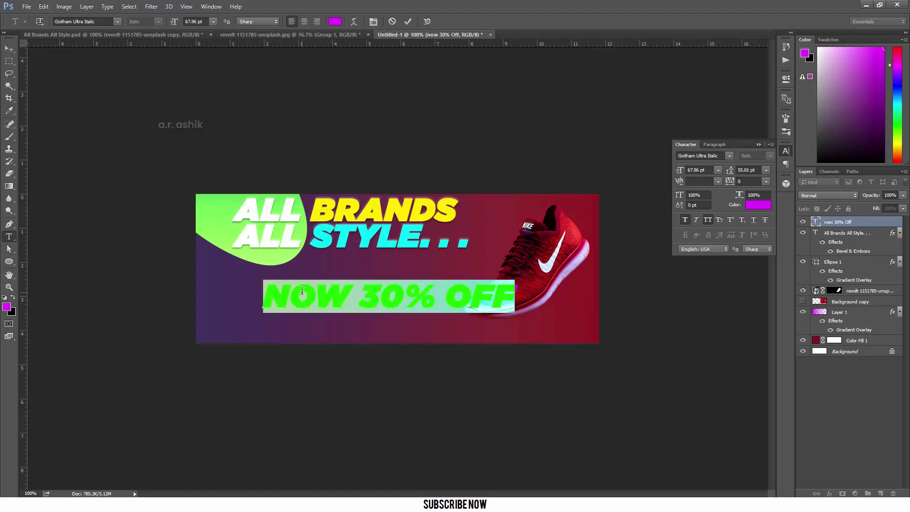
pyautogui.moveTo(174, 21); pyautogui.dragTo(168, 25)
pyautogui.hotkey('ctrl', 'Return')
pyautogui.click(303, 22)
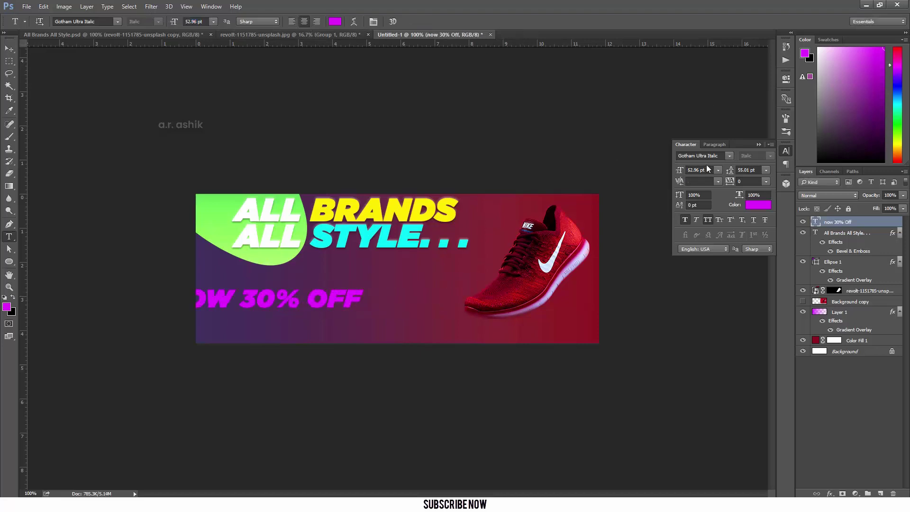
pyautogui.click(729, 156)
pyautogui.click(746, 197)
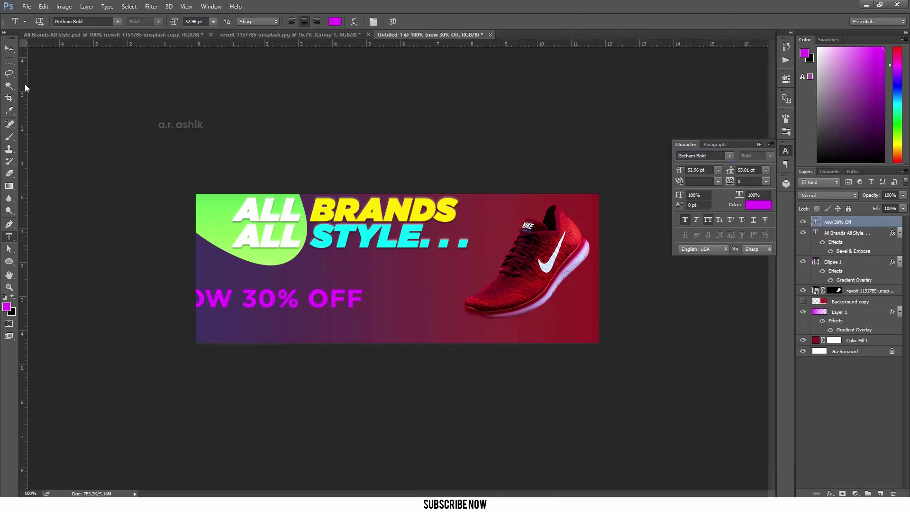
# Move the offer line under the headline and make 30% 85.96 pt and white
pyautogui.click(9, 48)
pyautogui.moveTo(339, 300); pyautogui.dragTo(411, 288)
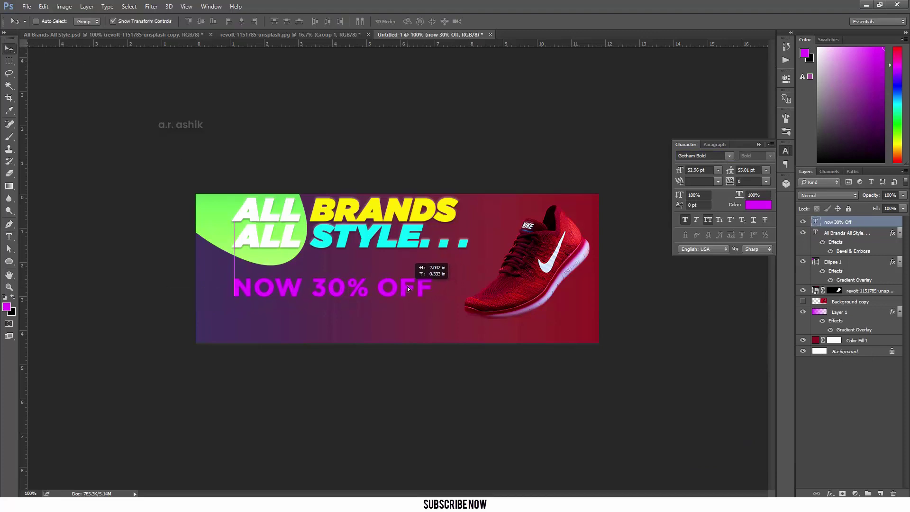
pyautogui.click(9, 236)
pyautogui.doubleClick(335, 286)
pyautogui.moveTo(174, 21); pyautogui.dragTo(189, 23)
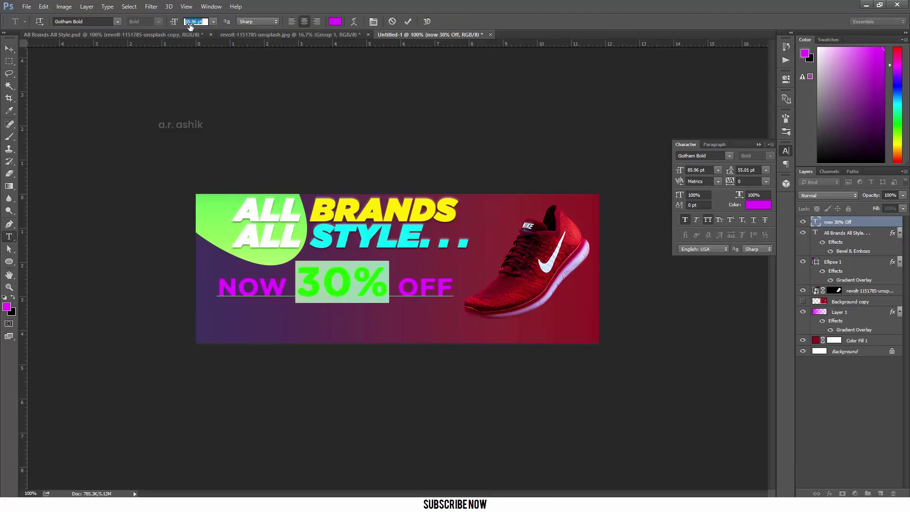
pyautogui.hotkey('ctrl', 'Return')
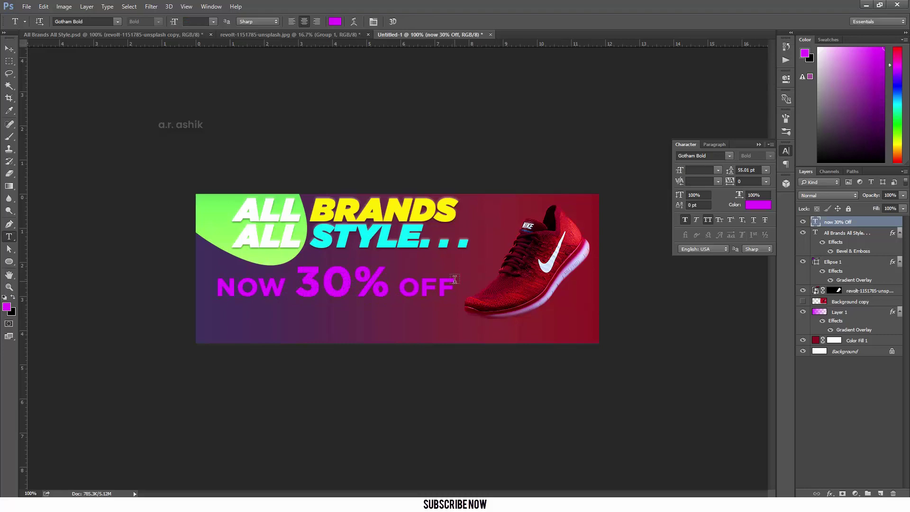
pyautogui.doubleClick(296, 282)
pyautogui.click(757, 204)
pyautogui.moveTo(660, 191); pyautogui.dragTo(617, 75)
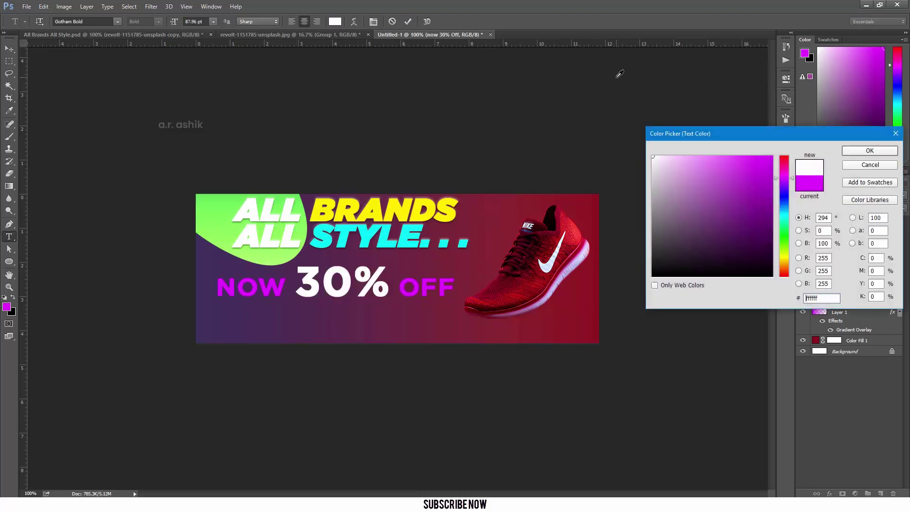
pyautogui.press('Return')
# Try a pink-red hue for the STYLE. . . headline line
pyautogui.doubleClick(251, 286)
pyautogui.press('Escape')
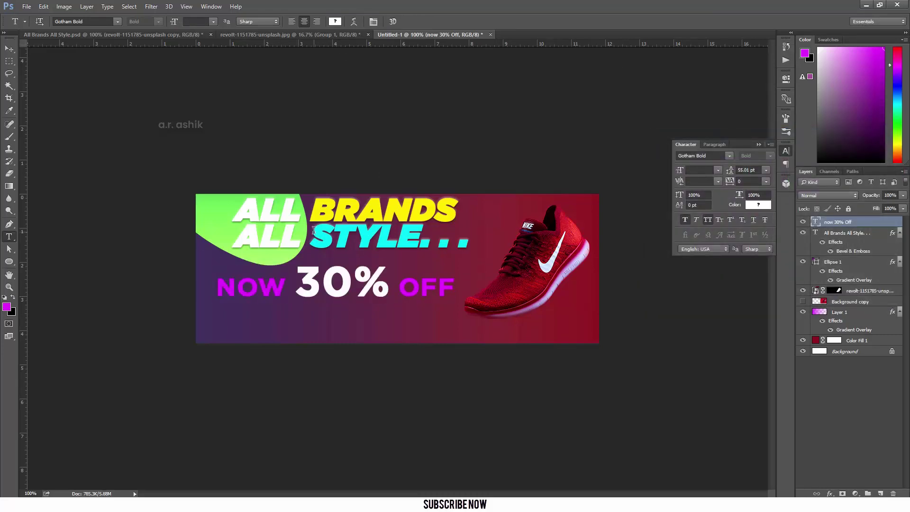
pyautogui.doubleClick(388, 237)
pyautogui.click(335, 21)
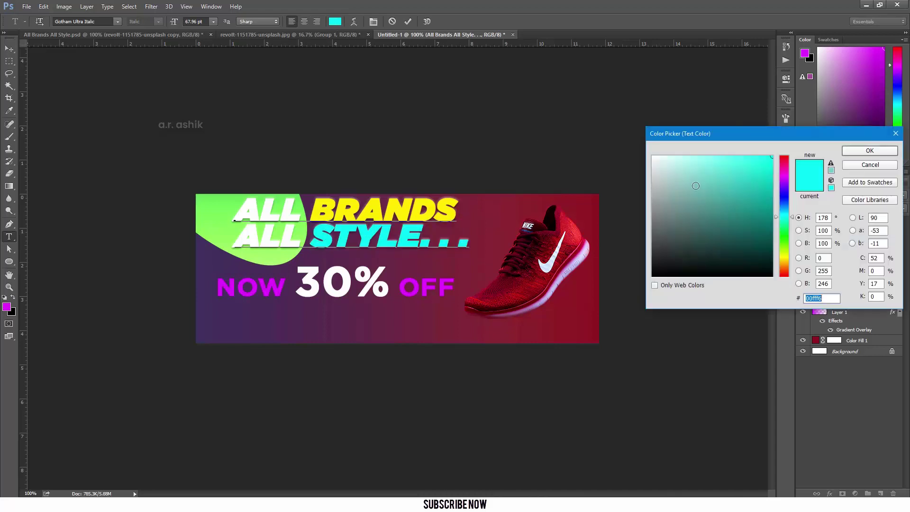
pyautogui.click(783, 161)
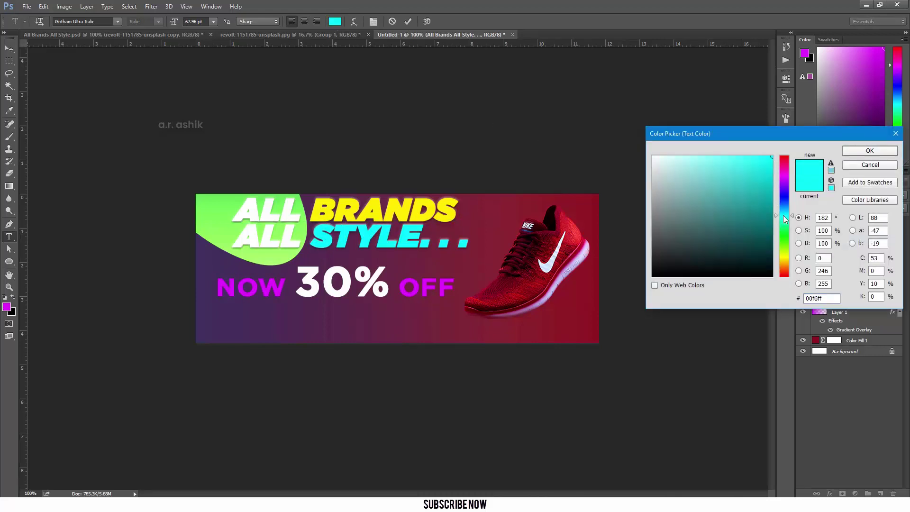
# Restore cyan on the STYLE. . . line and commit the headline edit
pyautogui.moveTo(783, 215); pyautogui.dragTo(782, 215)
pyautogui.click(869, 151)
pyautogui.click(407, 21)
pyautogui.tripleClick(386, 238)
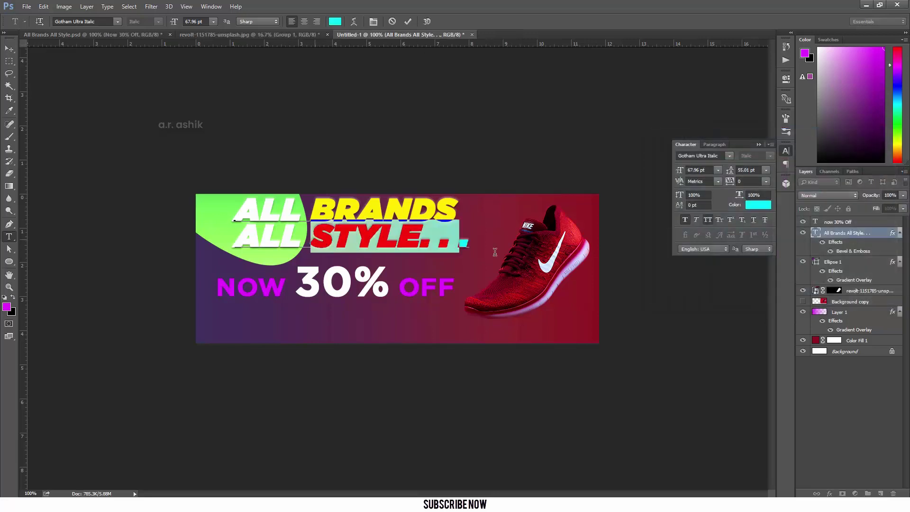
pyautogui.click(334, 21)
pyautogui.press('Return')
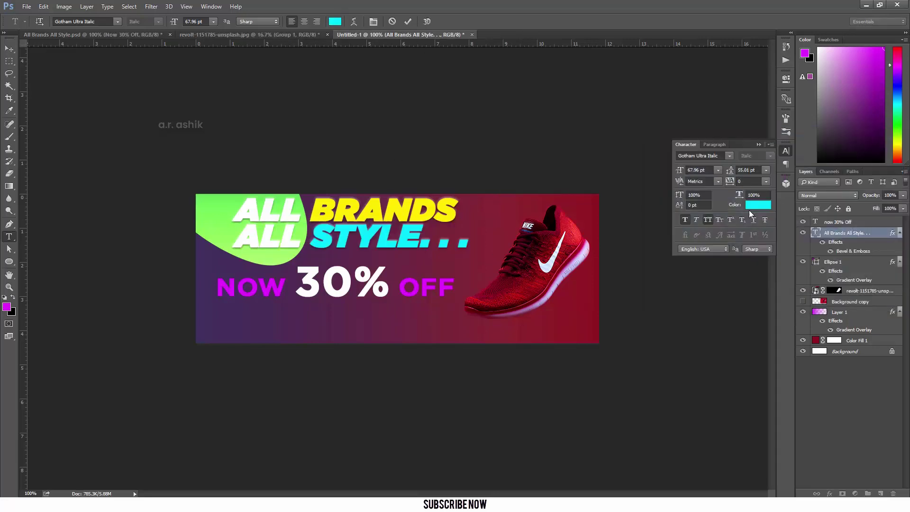
# Colour NOW cyan and OFF with the yellow sampled from BRANDS
pyautogui.doubleClick(250, 286)
pyautogui.click(334, 21)
pyautogui.click(367, 227)
pyautogui.press('Return')
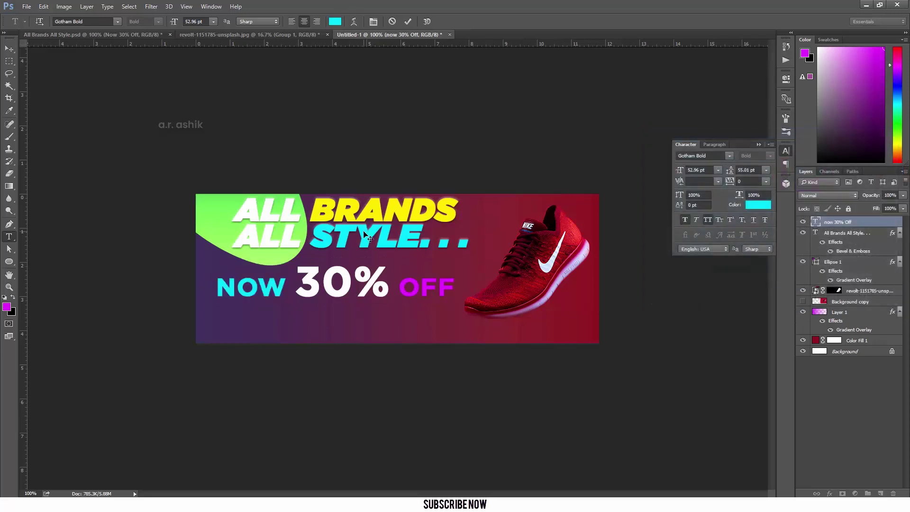
pyautogui.doubleClick(426, 287)
pyautogui.click(334, 21)
pyautogui.click(396, 203)
pyautogui.press('Return')
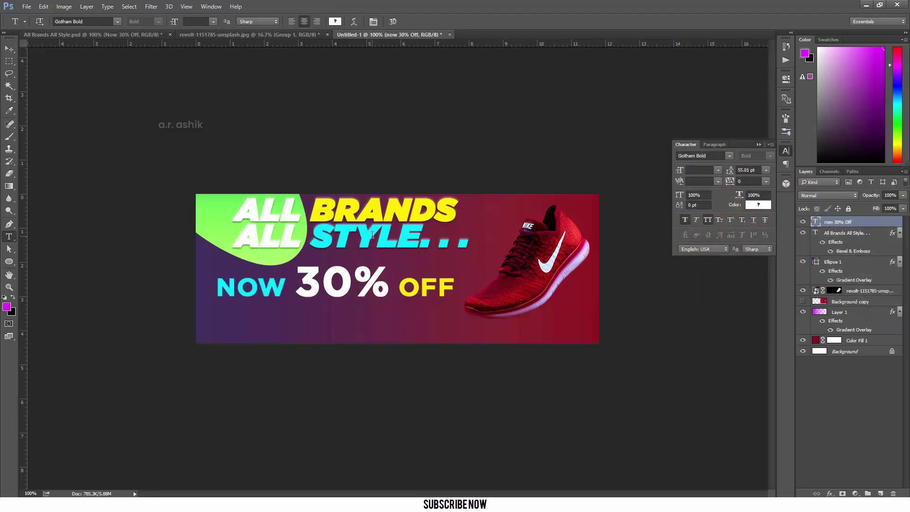
# Set the whole headline in Poppins Black Italic and nudge it slightly up-right
pyautogui.click(372, 234)
pyautogui.hotkey('ctrl', 'a')
pyautogui.click(108, 22)
pyautogui.write('p')
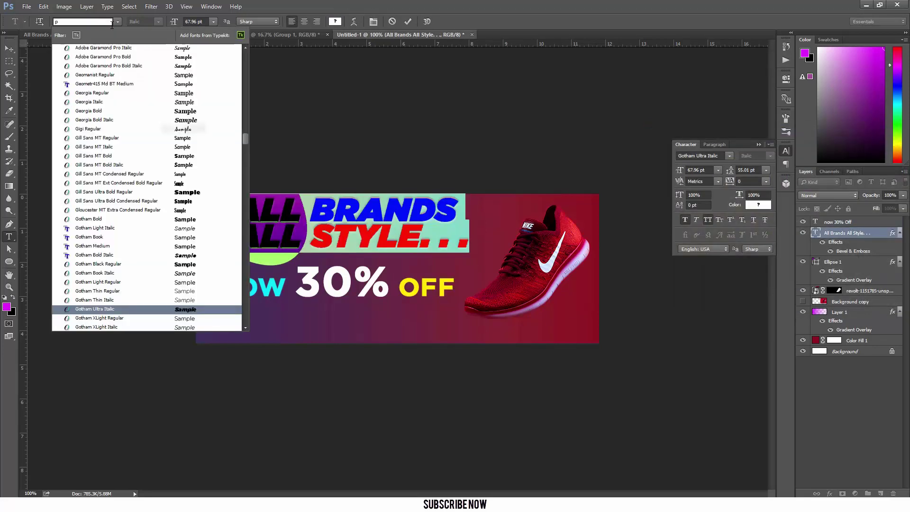
pyautogui.write('op')
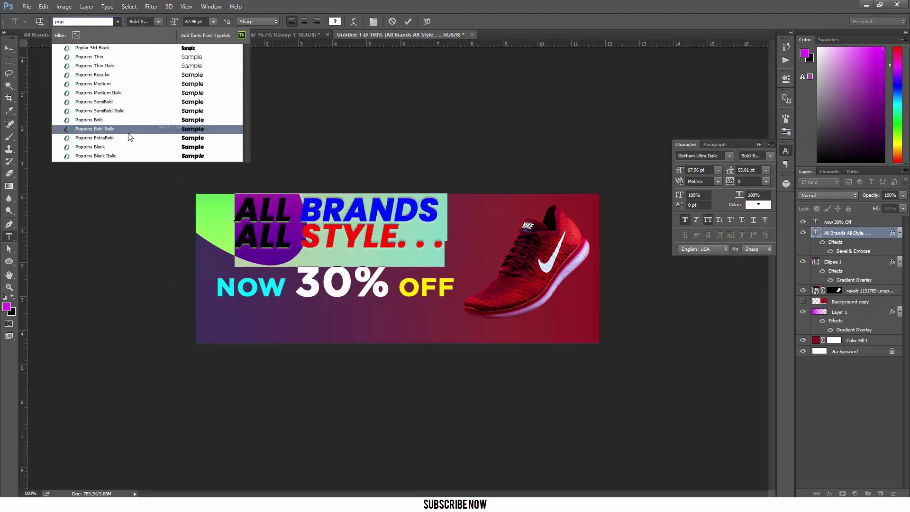
pyautogui.click(112, 155)
pyautogui.press('v')
pyautogui.moveTo(376, 241); pyautogui.dragTo(381, 233)
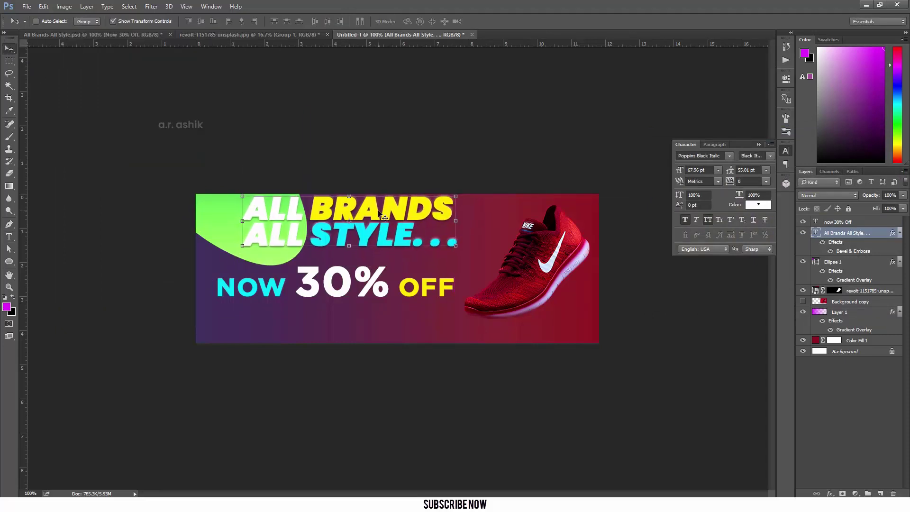
# Tighten the NOW 30% OFF line's tracking to -50 and shift it slightly left
pyautogui.hotkey('alt', ']')
pyautogui.hotkey('ctrl', 't')
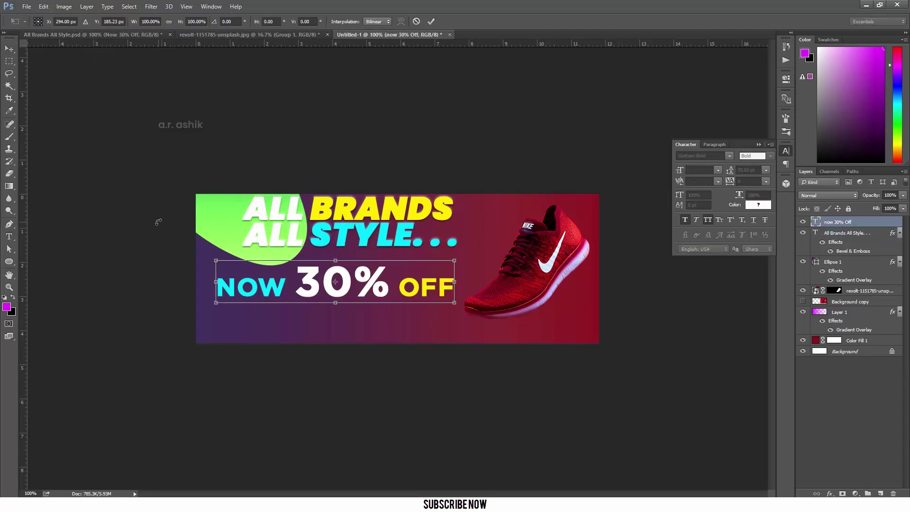
pyautogui.press('Return')
pyautogui.press('t')
pyautogui.click(766, 181)
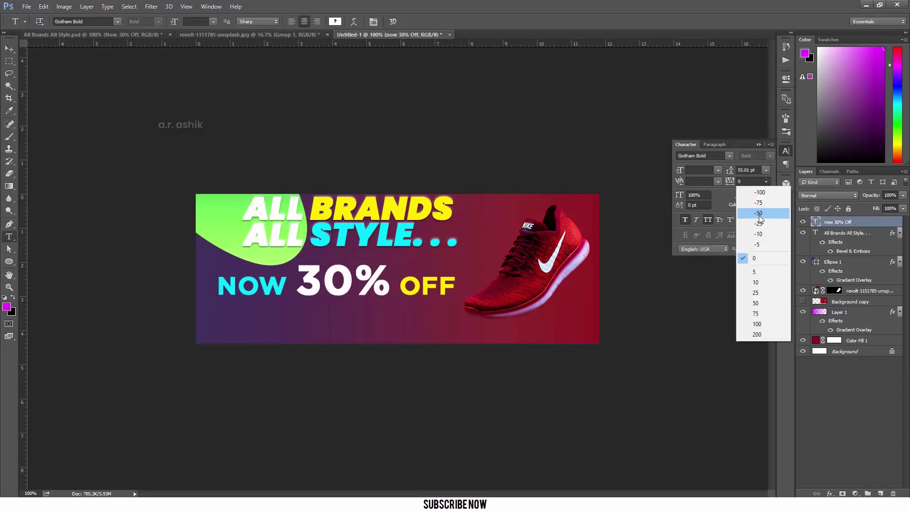
pyautogui.click(754, 205)
pyautogui.press('v')
pyautogui.moveTo(398, 285); pyautogui.dragTo(395, 284)
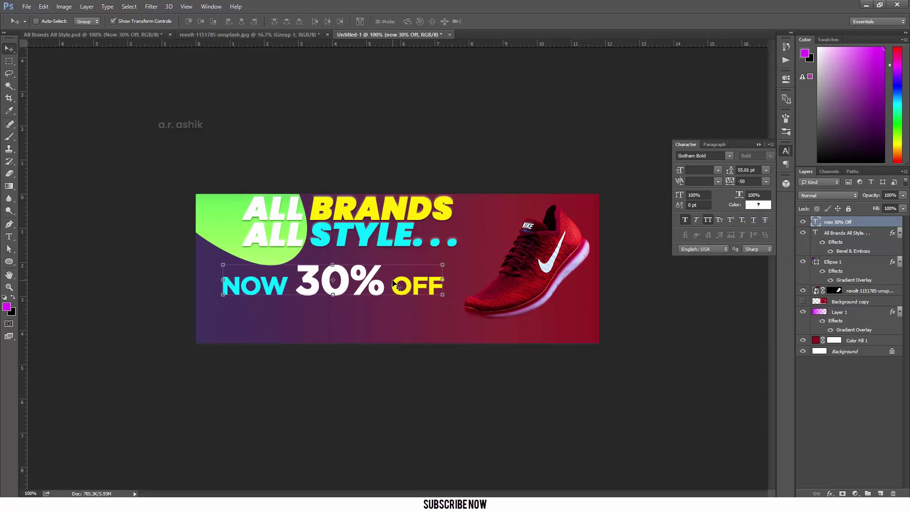
# Enlarge 30% in the offer line to 101.96 pt
pyautogui.rightClick(9, 236)
pyautogui.click(43, 233)
pyautogui.doubleClick(339, 280)
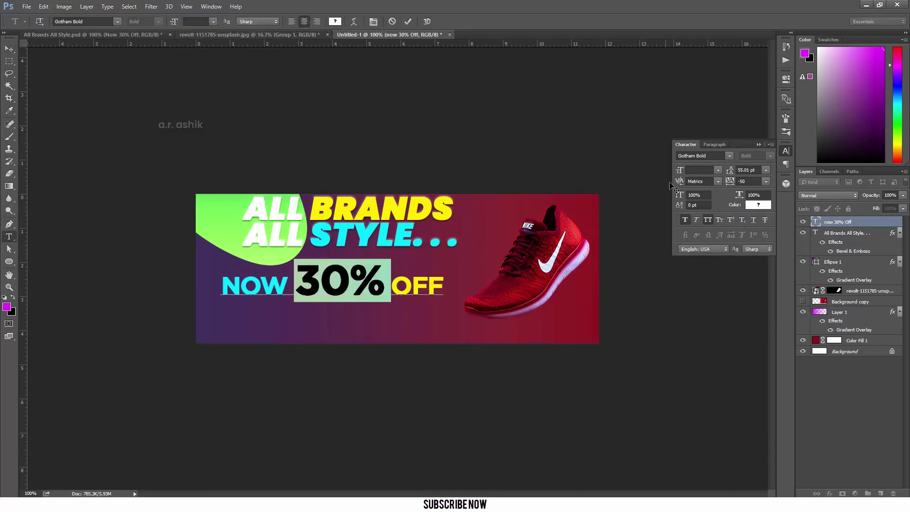
pyautogui.moveTo(174, 22); pyautogui.dragTo(180, 27)
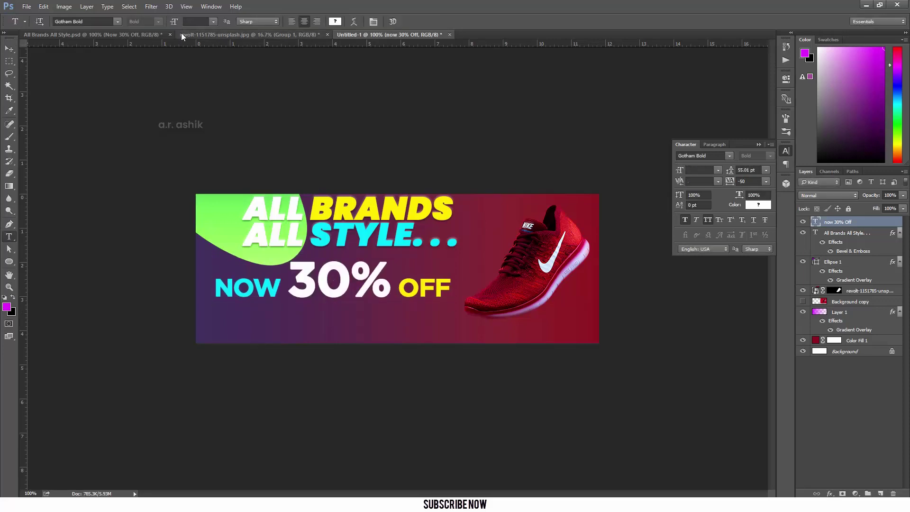
pyautogui.moveTo(294, 286); pyautogui.dragTo(390, 296)
pyautogui.hotkey('ctrl', 'Return')
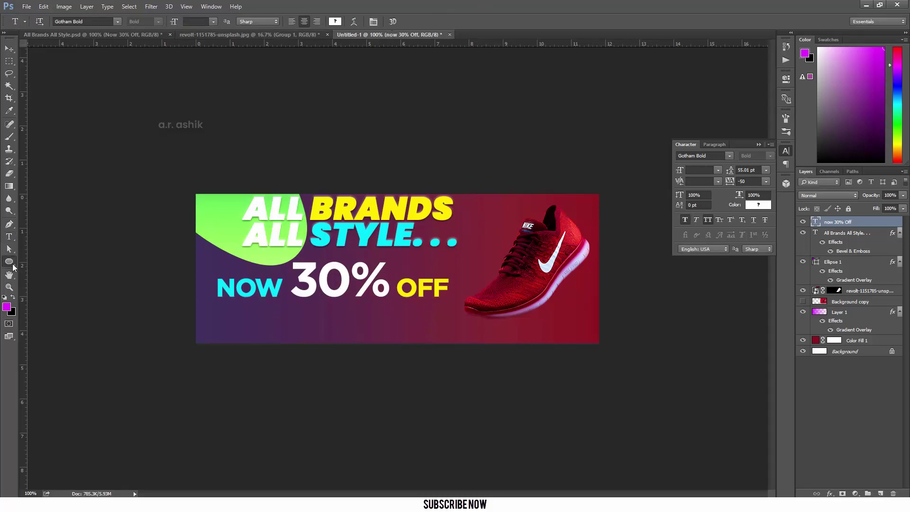
# Draw a rounded rectangle below the offer line with 19 px corner radius
pyautogui.moveTo(9, 261); pyautogui.dragTo(96, 287)
pyautogui.moveTo(294, 320); pyautogui.dragTo(405, 338)
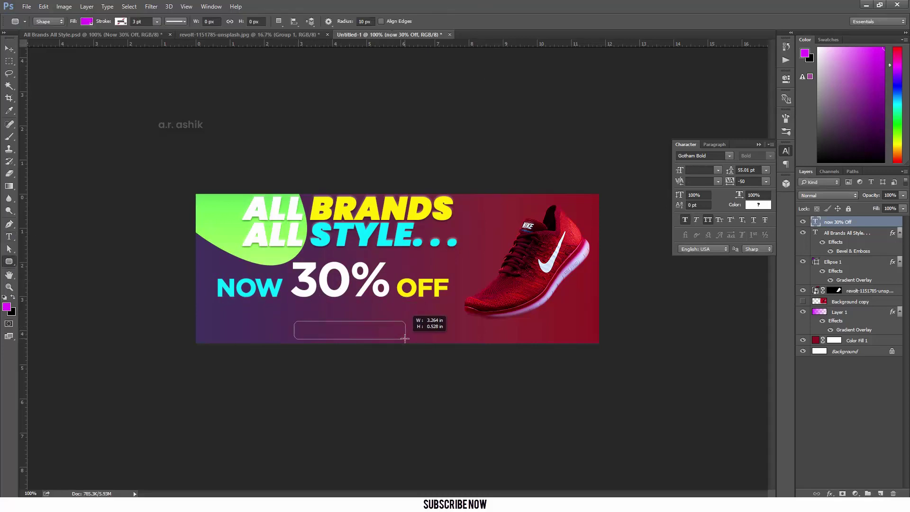
pyautogui.click(13, 53)
pyautogui.moveTo(626, 171); pyautogui.dragTo(674, 182)
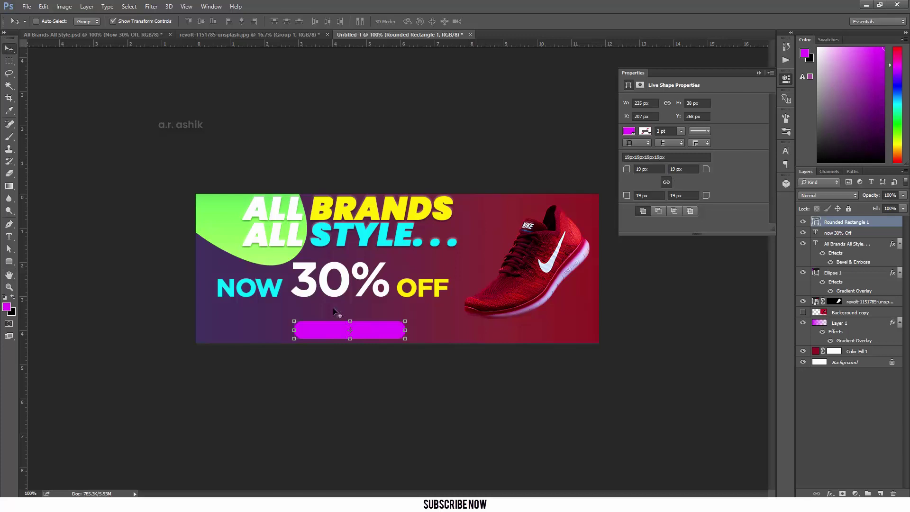
# Resize the rectangle, place it under the 30% OFF line, and fill it white
pyautogui.hotkey('ctrl', 't')
pyautogui.moveTo(333, 309); pyautogui.dragTo(316, 293)
pyautogui.moveTo(388, 323)
pyautogui.mouseDown()
pyautogui.moveTo(351, 324)
pyautogui.moveTo(389, 319)
pyautogui.moveTo(339, 308)
pyautogui.mouseUp()
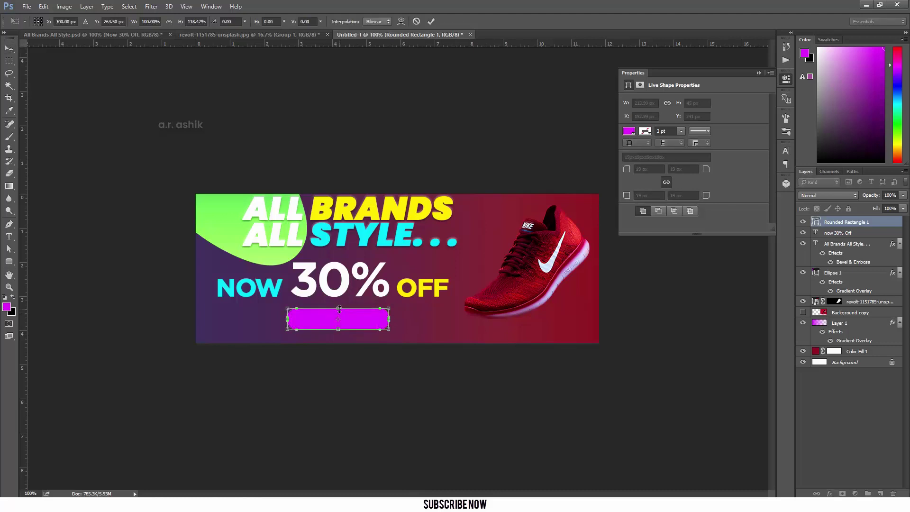
pyautogui.press('Return')
pyautogui.press('Return')
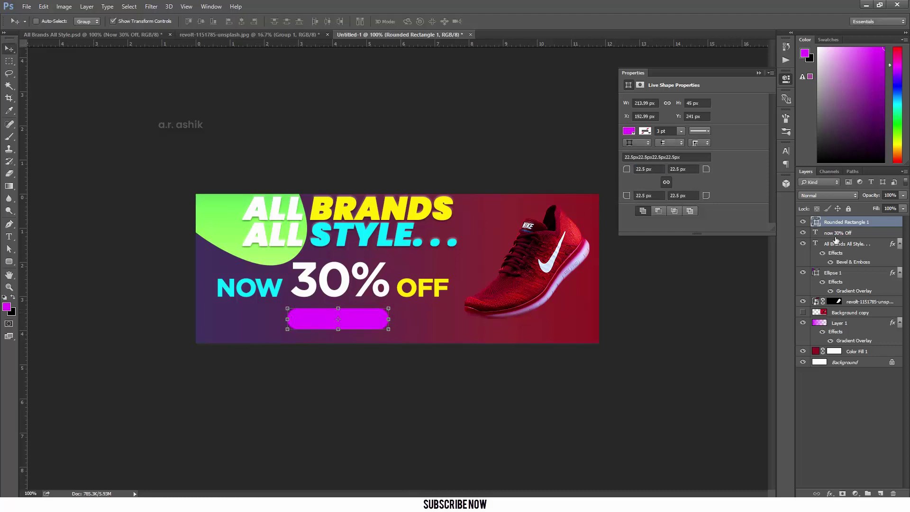
pyautogui.doubleClick(816, 222)
pyautogui.click(653, 154)
pyautogui.click(868, 148)
# Add black 'SHOP NOW' text at 27.96 pt onto the white button
pyautogui.click(9, 237)
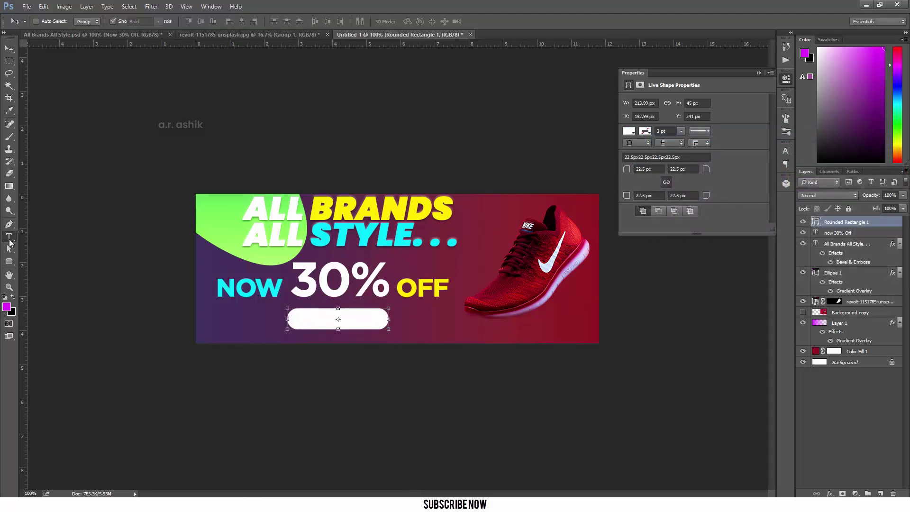
pyautogui.click(470, 326)
pyautogui.write('SHOP')
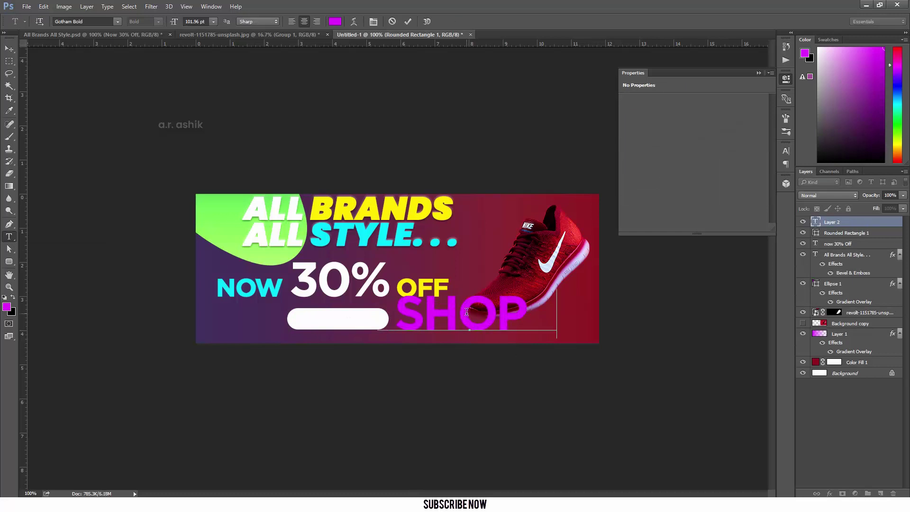
pyautogui.write(' Now')
pyautogui.hotkey('ctrl', 'a')
pyautogui.click(335, 21)
pyautogui.write('000000')
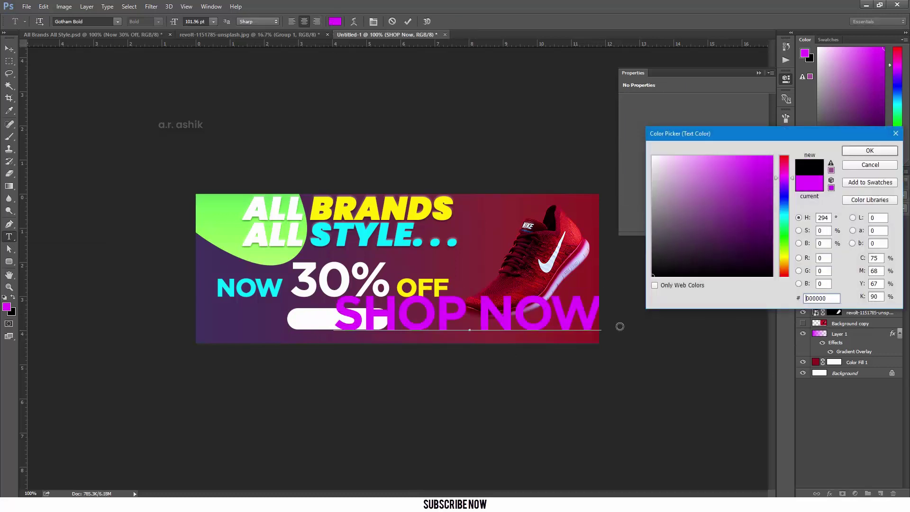
pyautogui.press('Return')
pyautogui.moveTo(177, 22); pyautogui.dragTo(147, 23)
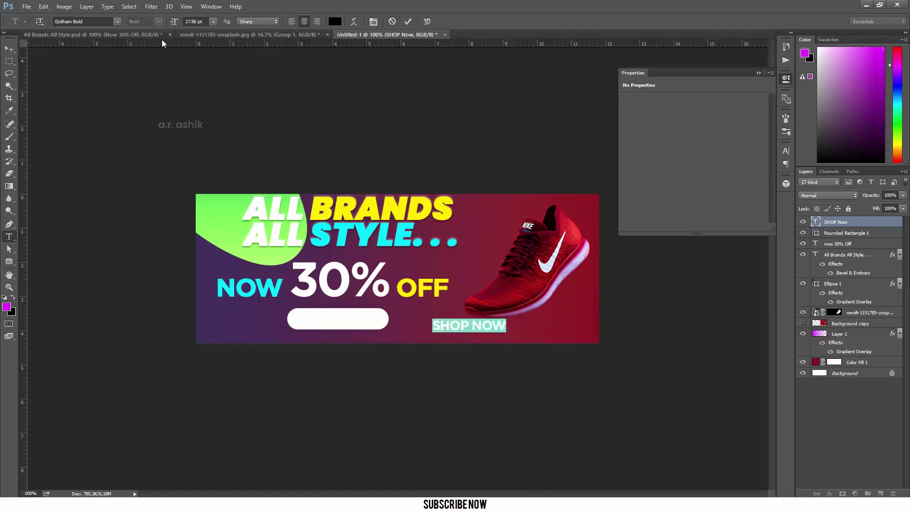
pyautogui.moveTo(554, 332); pyautogui.dragTo(419, 330)
pyautogui.hotkey('ctrl', 'Return')
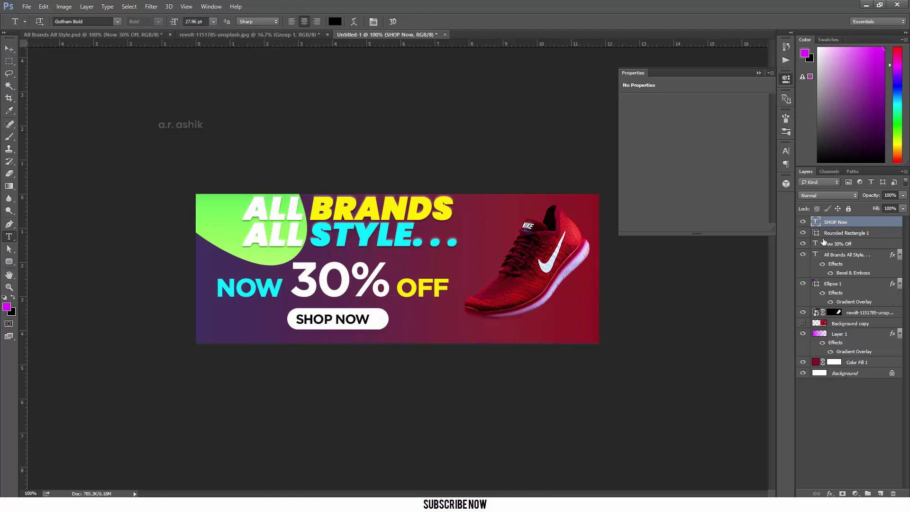
pyautogui.keyDown('ctrl'); pyautogui.click(845, 233); pyautogui.keyUp('ctrl')
pyautogui.click(6, 47)
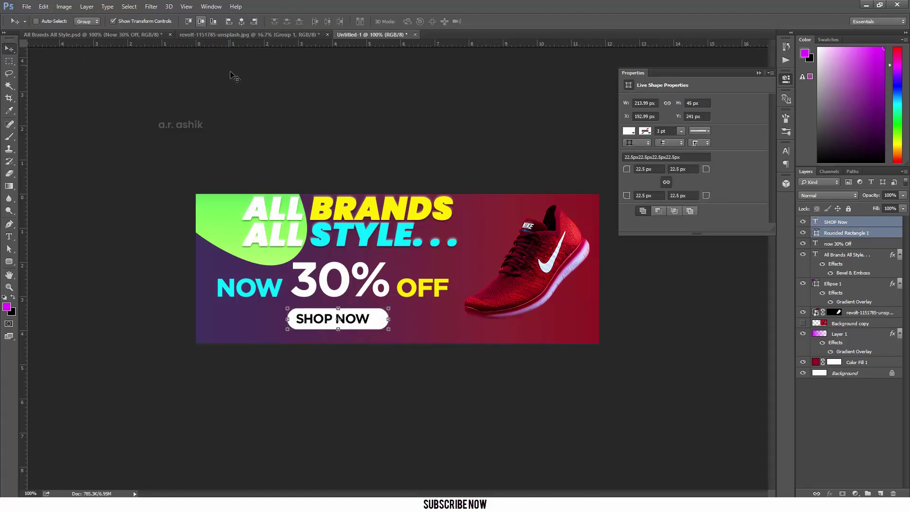
# Draw a small custom triangle shape and place it beside SHOP NOW
pyautogui.click(9, 261)
pyautogui.click(58, 304)
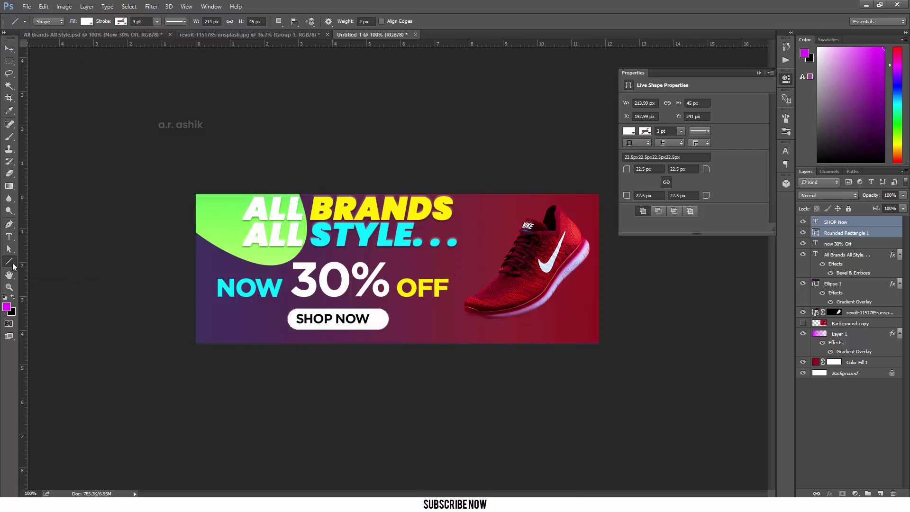
pyautogui.click(365, 21)
pyautogui.doubleClick(374, 287)
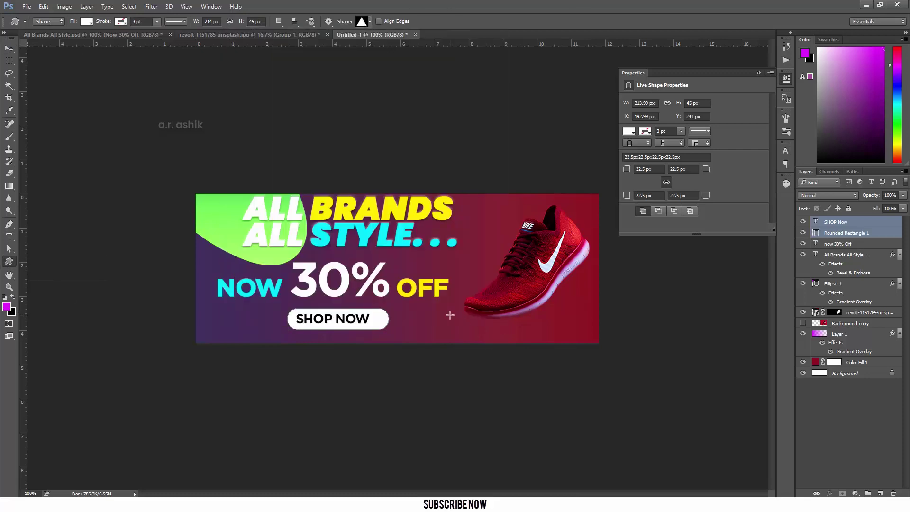
pyautogui.moveTo(448, 309); pyautogui.dragTo(464, 323)
pyautogui.press('v')
pyautogui.hotkey('ctrl', '+')
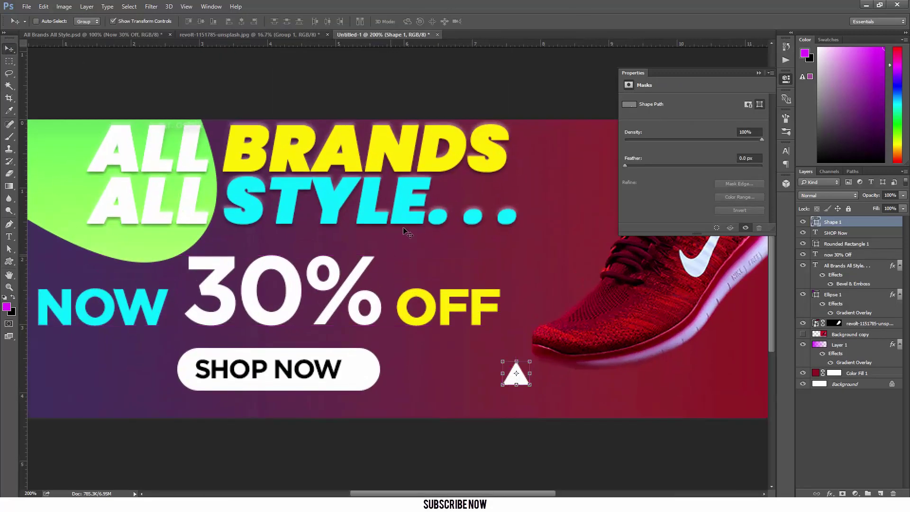
pyautogui.moveTo(521, 379); pyautogui.dragTo(361, 372)
# Fill the triangle black, rotate it 90° to point right, and scale it to about 65%
pyautogui.doubleClick(815, 221)
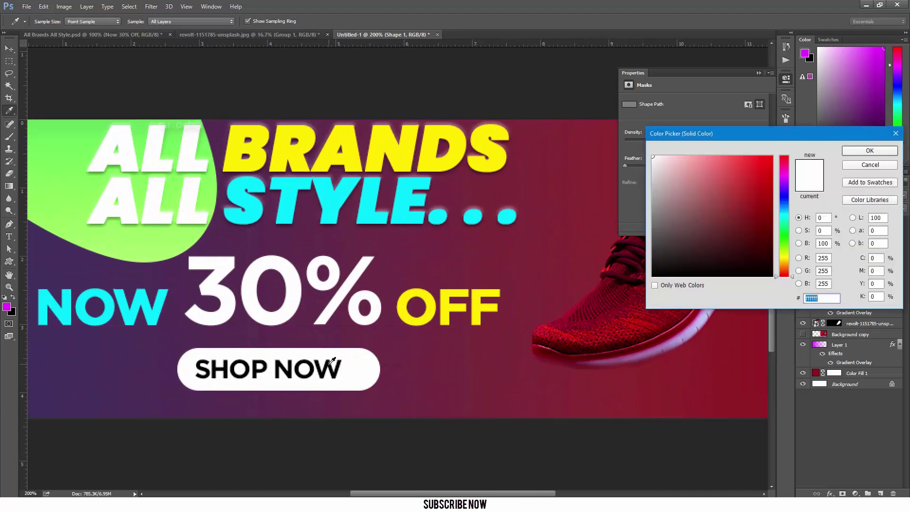
pyautogui.click(328, 371)
pyautogui.press('Return')
pyautogui.hotkey('ctrl', 't')
pyautogui.moveTo(400, 391); pyautogui.dragTo(344, 395)
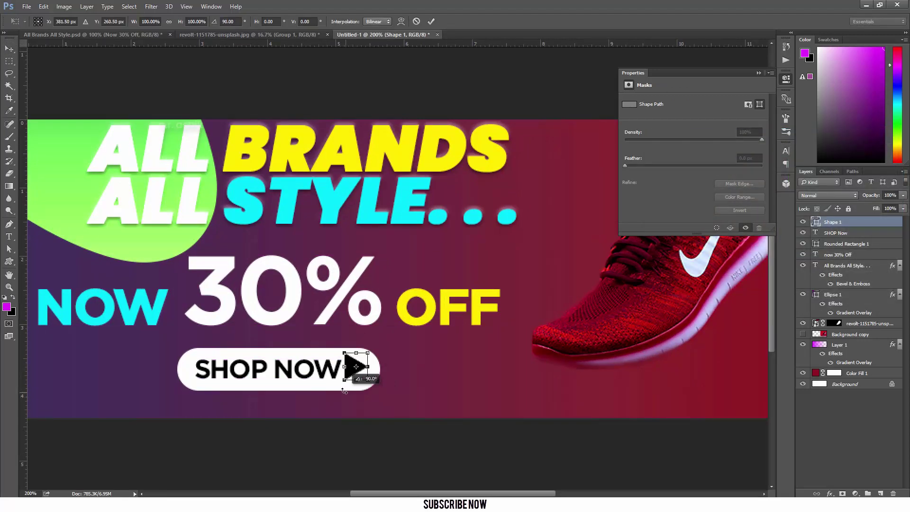
pyautogui.moveTo(368, 353); pyautogui.dragTo(364, 359)
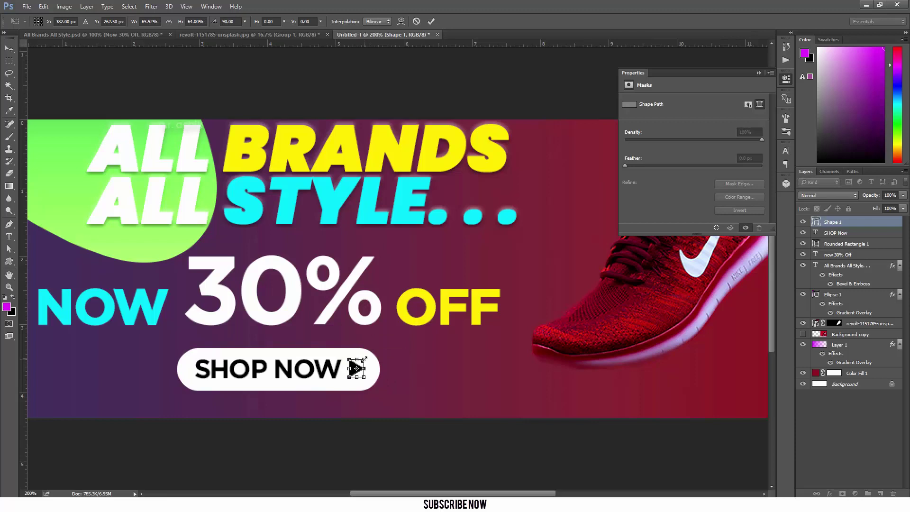
pyautogui.press('Return')
pyautogui.click(838, 419)
pyautogui.hotkey('ctrl', '-')
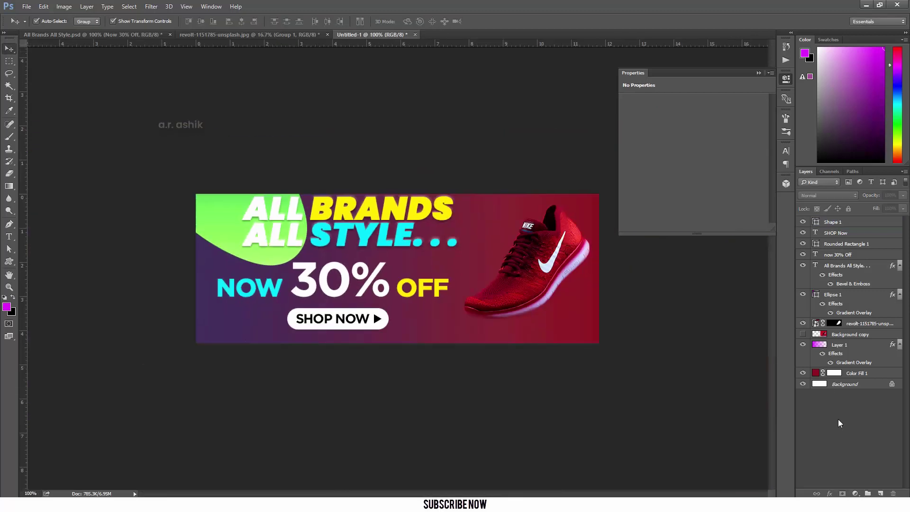
pyautogui.hotkey('ctrl', '-')
# Add a new empty layer, Layer 2, directly above Layer 1
pyautogui.click(758, 73)
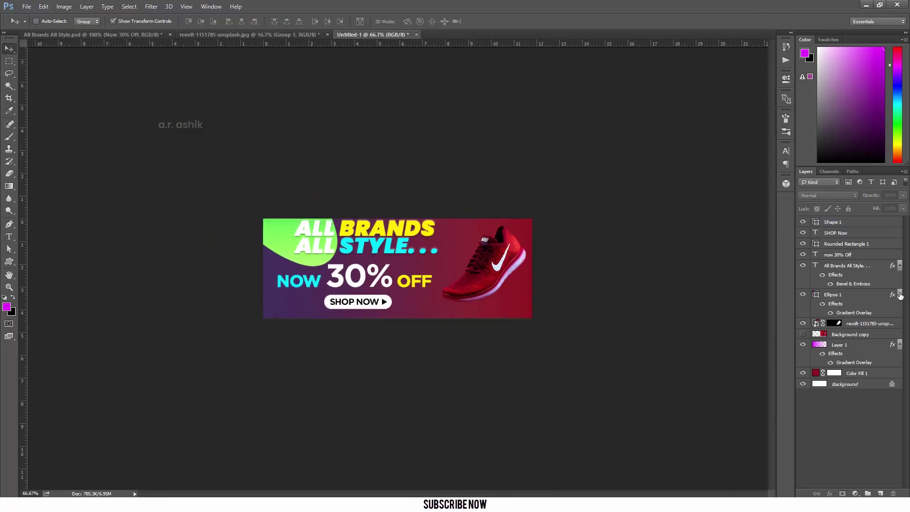
pyautogui.click(899, 294)
pyautogui.click(899, 265)
pyautogui.click(846, 288)
pyautogui.click(853, 310)
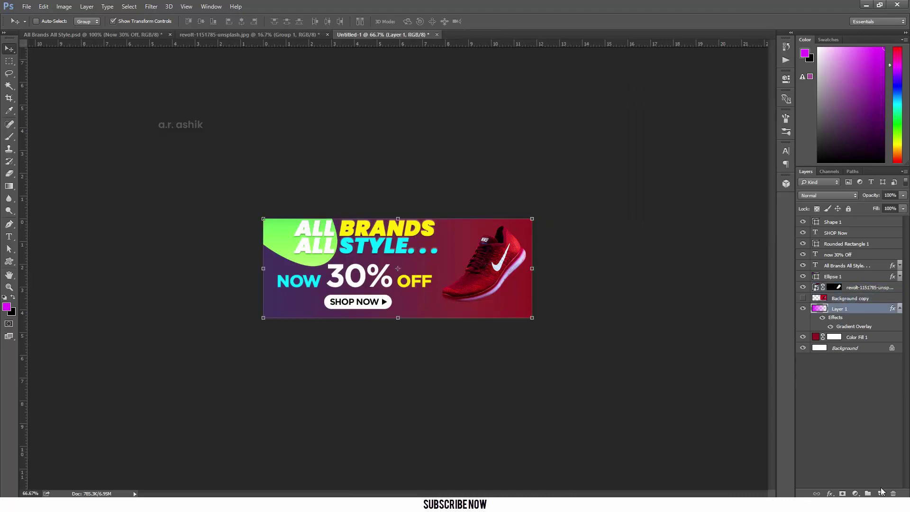
pyautogui.hotkey('ctrl', 'shift', 'alt', 'n')
# Paint a soft black dab with a large soft round brush
pyautogui.hotkey('ctrl', '+')
pyautogui.hotkey('ctrl', '+')
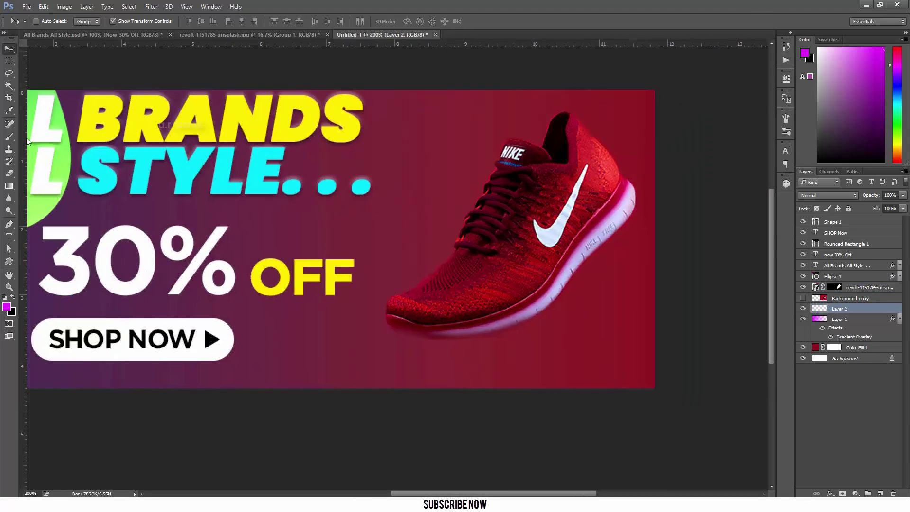
pyautogui.click(9, 136)
pyautogui.click(5, 297)
pyautogui.rightClick(382, 222)
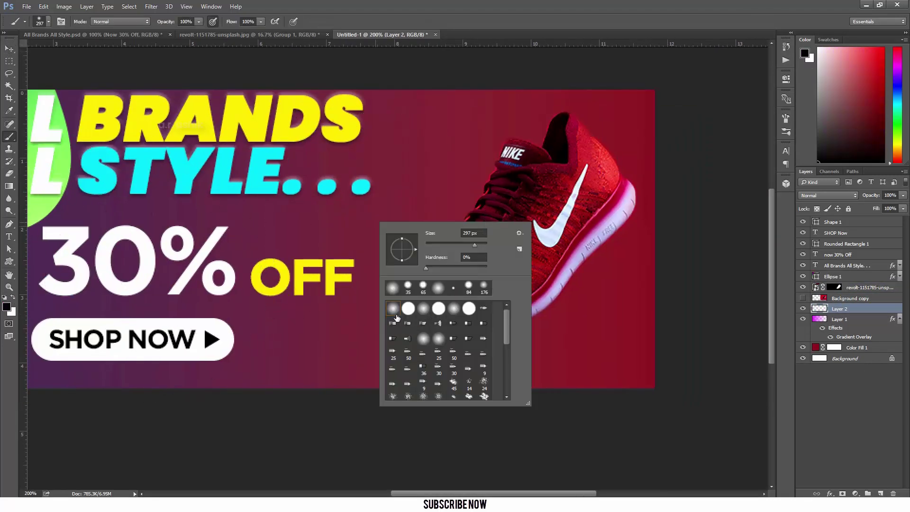
pyautogui.rightClick(462, 220)
pyautogui.click(454, 223)
# Move the black dab under the shoe and squash it wide and flat
pyautogui.click(9, 49)
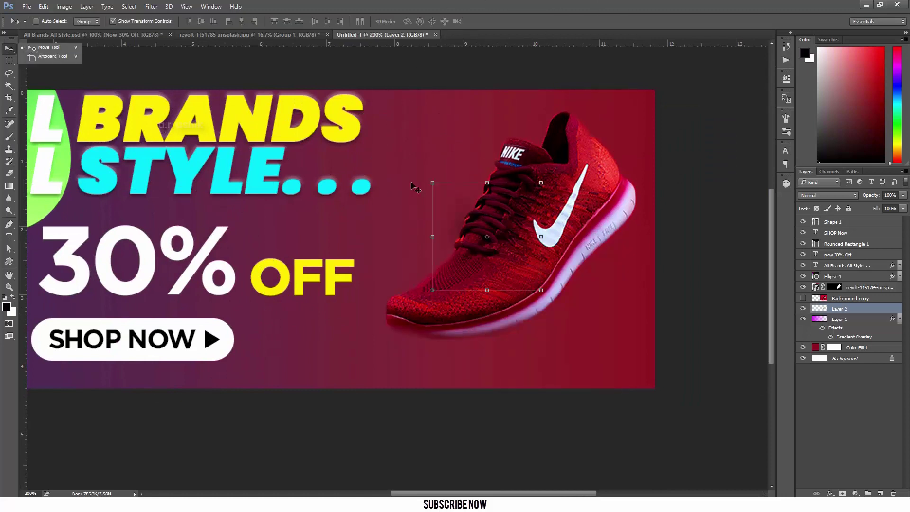
pyautogui.moveTo(485, 221)
pyautogui.mouseDown()
pyautogui.moveTo(485, 354)
pyautogui.moveTo(680, 355)
pyautogui.mouseUp()
pyautogui.hotkey('ctrl', 't')
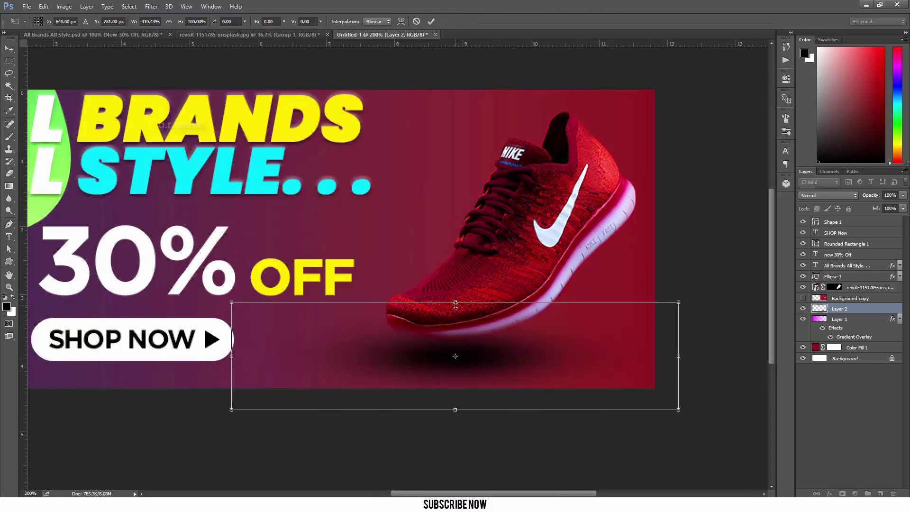
pyautogui.moveTo(455, 412)
pyautogui.mouseDown()
pyautogui.moveTo(454, 372)
pyautogui.moveTo(490, 371)
pyautogui.mouseUp()
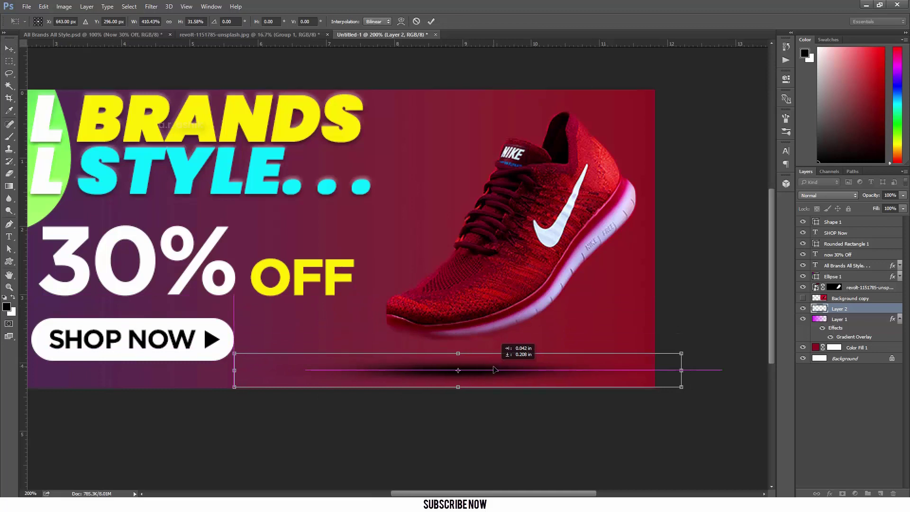
pyautogui.moveTo(684, 372); pyautogui.dragTo(725, 371)
pyautogui.press('Return')
pyautogui.hotkey('ctrl', '-')
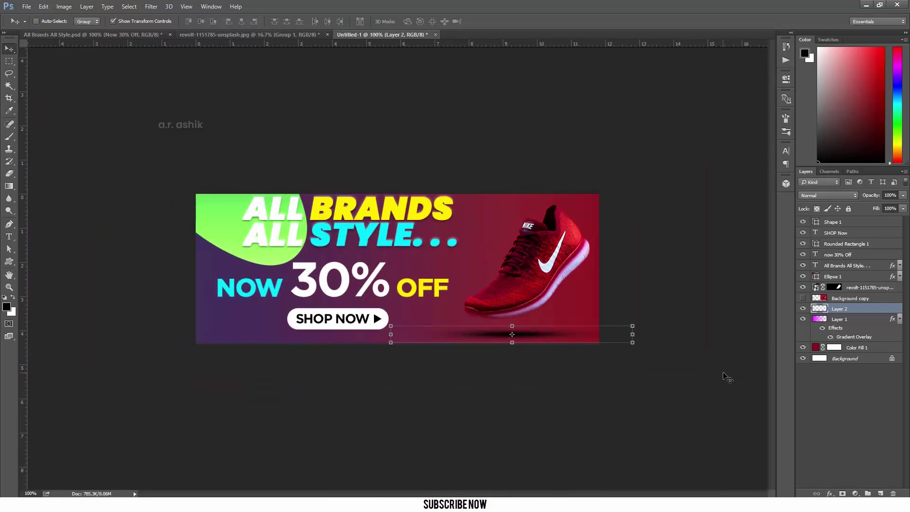
pyautogui.click(855, 395)
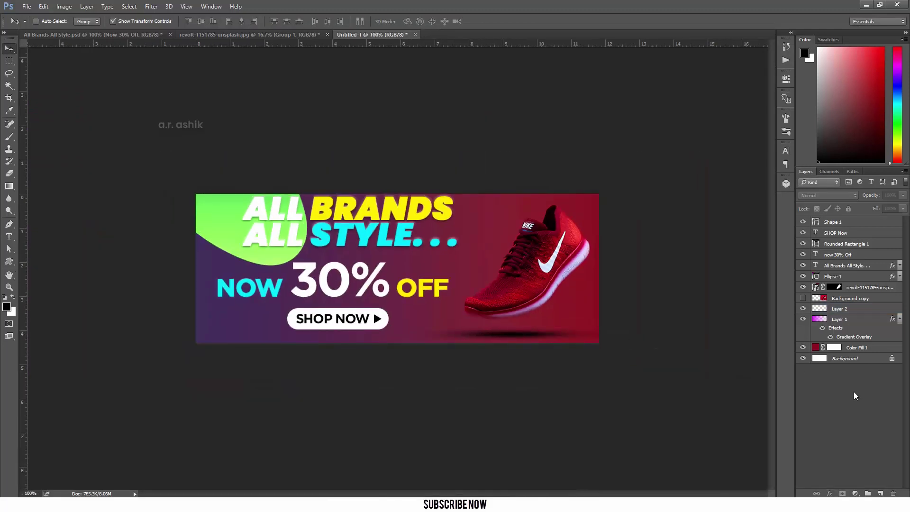
# Warm the shoe with a clipped Color Balance and set Color Fill 1 to #c2041a
pyautogui.click(821, 290)
pyautogui.click(861, 494)
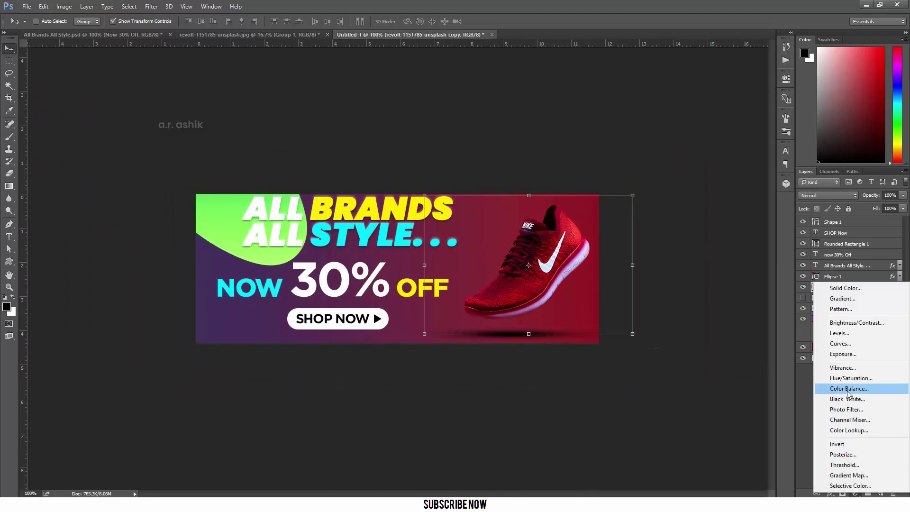
pyautogui.click(837, 385)
pyautogui.moveTo(716, 122)
pyautogui.mouseDown()
pyautogui.moveTo(706, 139)
pyautogui.moveTo(654, 154)
pyautogui.mouseUp()
pyautogui.click(702, 228)
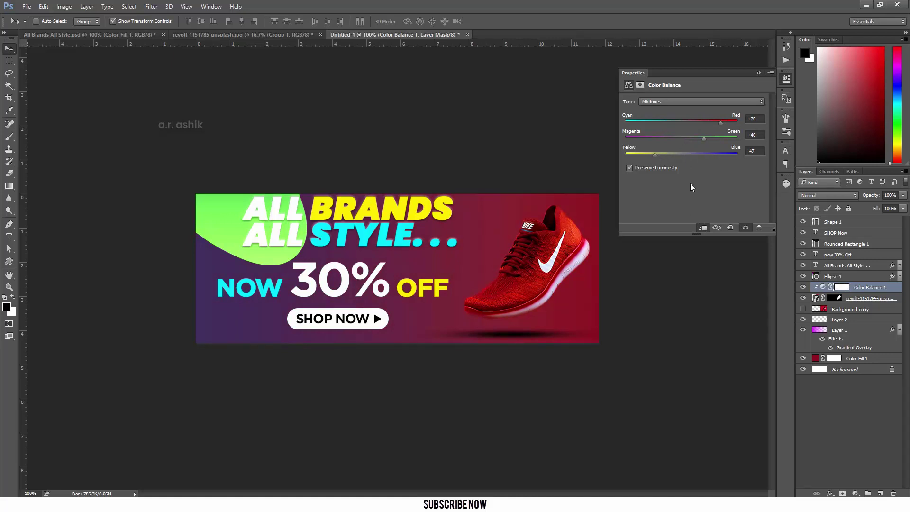
pyautogui.doubleClick(816, 358)
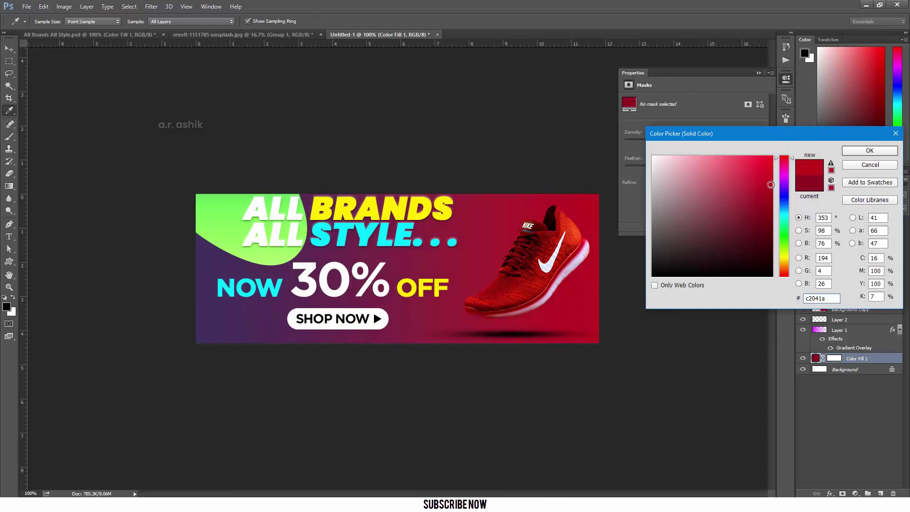
pyautogui.click(854, 155)
# Add a Bevel & Emboss effect to the 'now 30% Off' text layer
pyautogui.click(758, 73)
pyautogui.rightClick(9, 236)
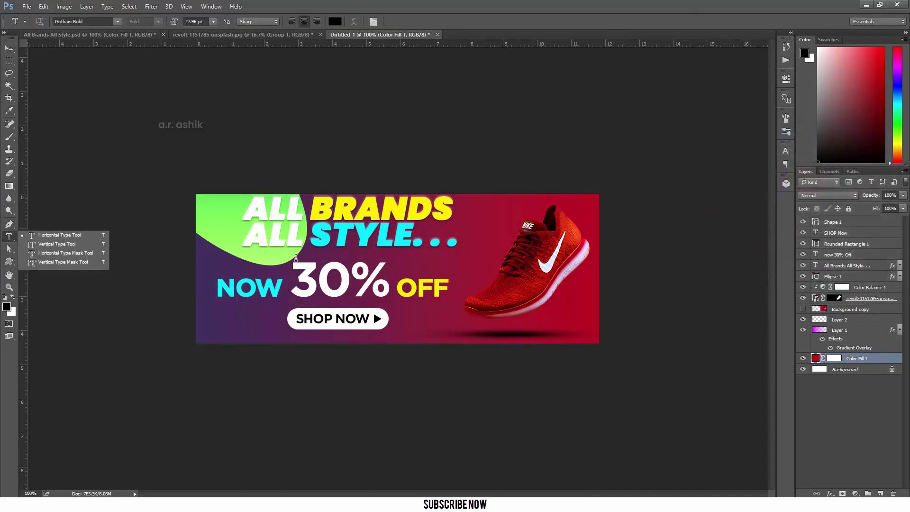
pyautogui.click(839, 254)
pyautogui.click(829, 493)
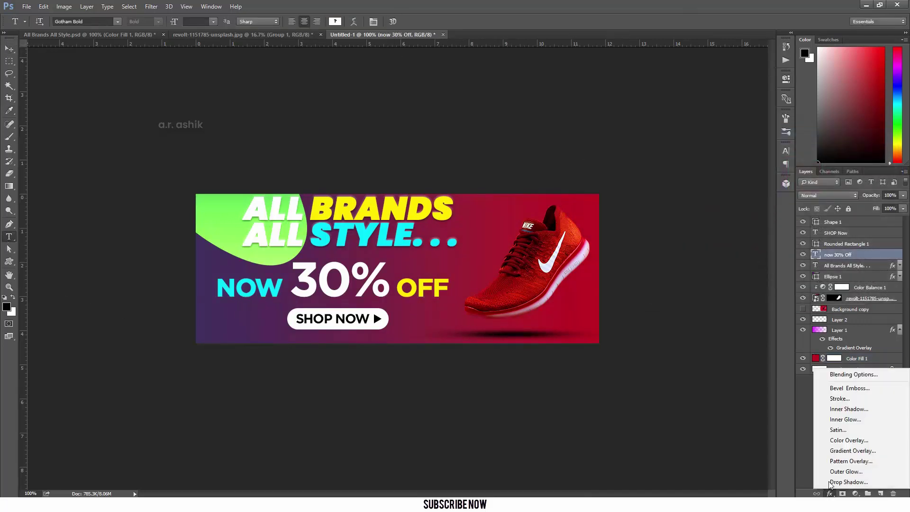
pyautogui.click(833, 389)
pyautogui.press('Return')
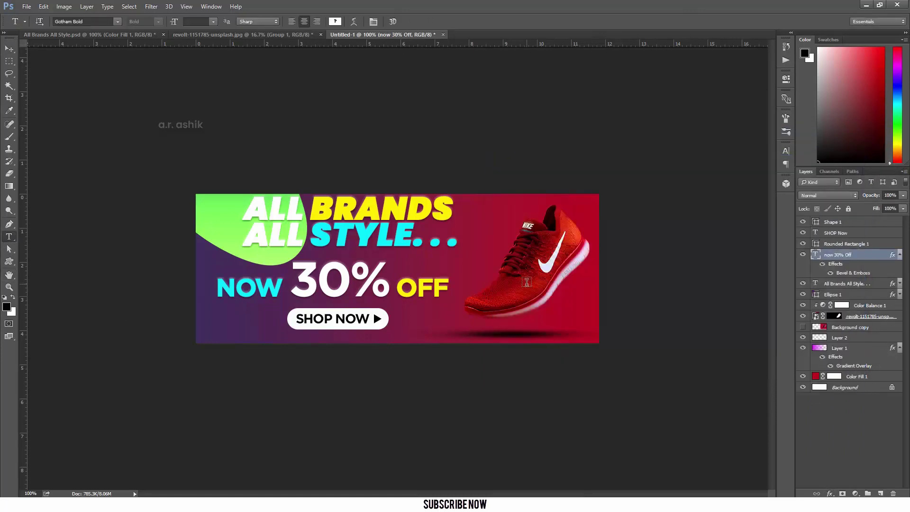
# Draw a black circle and place it below the shoe layer, behind the shoe
pyautogui.rightClick(9, 260)
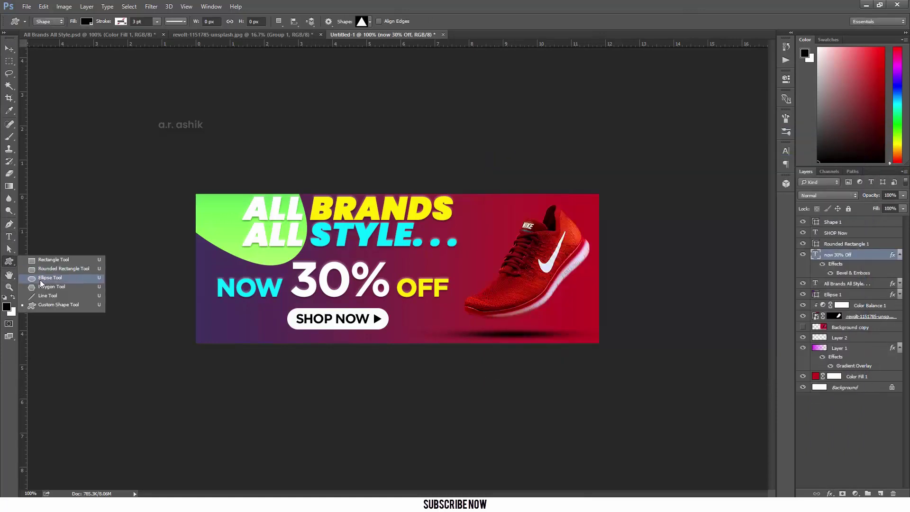
pyautogui.click(41, 281)
pyautogui.moveTo(476, 248)
pyautogui.mouseDown()
pyautogui.moveTo(531, 284)
pyautogui.moveTo(539, 311)
pyautogui.mouseUp()
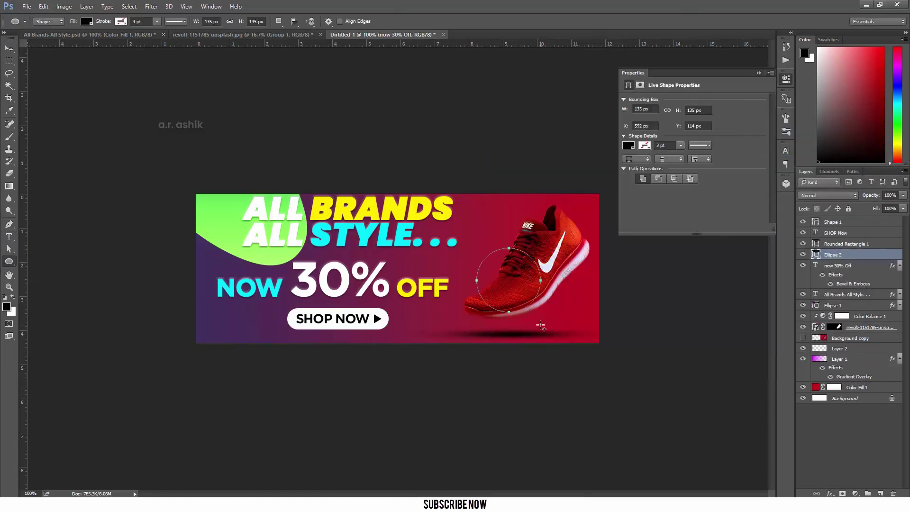
pyautogui.press('v')
pyautogui.moveTo(834, 255); pyautogui.dragTo(836, 327)
pyautogui.moveTo(531, 302); pyautogui.dragTo(519, 284)
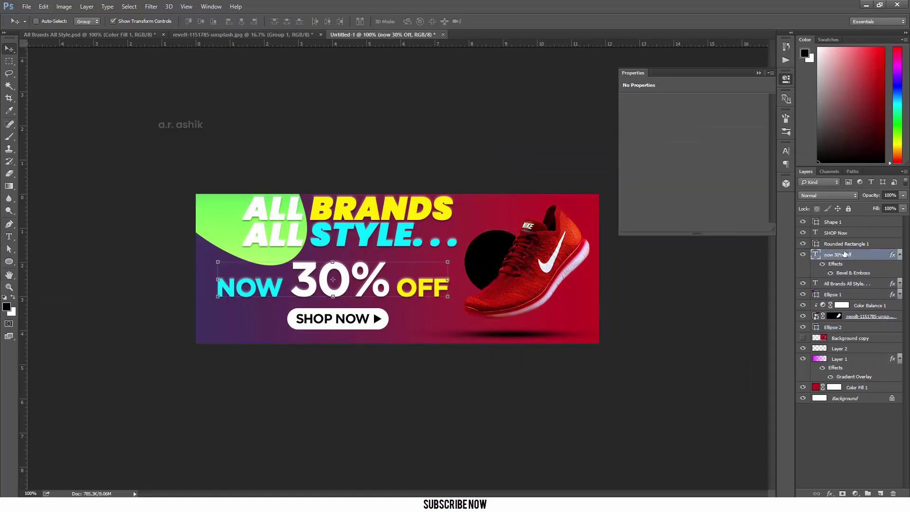
# Scale the ALL BRANDS ALL STYLE headline down to about 92%
pyautogui.click(846, 254)
pyautogui.click(853, 284)
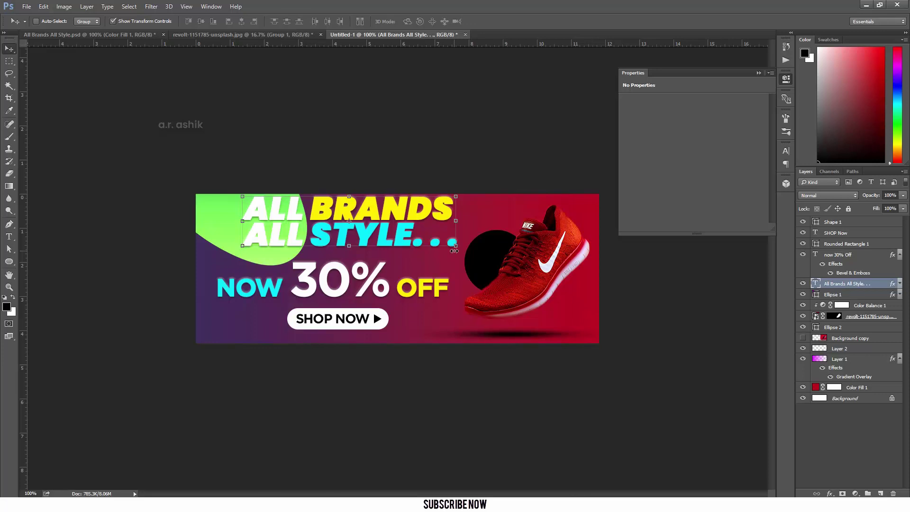
pyautogui.moveTo(454, 250)
pyautogui.mouseDown()
pyautogui.moveTo(440, 262)
pyautogui.moveTo(452, 267)
pyautogui.mouseUp()
pyautogui.press('Return')
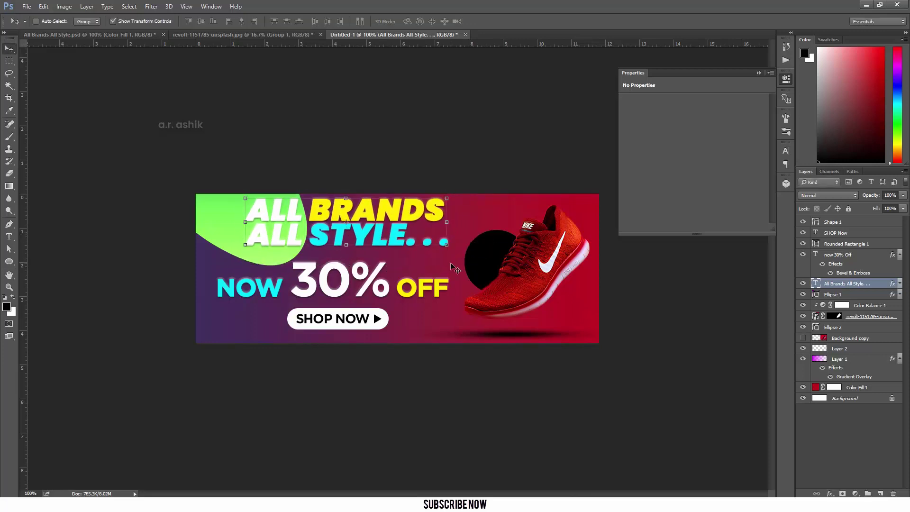
# Shrink the black circle to about 110 px and reposition it
pyautogui.click(832, 222)
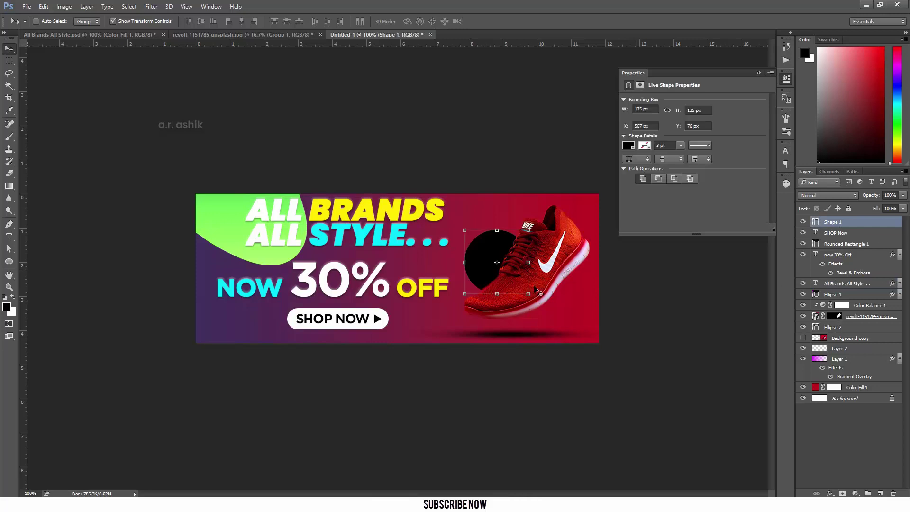
pyautogui.click(832, 327)
pyautogui.hotkey('ctrl', 't')
pyautogui.moveTo(524, 291); pyautogui.dragTo(487, 260)
pyautogui.press('Return')
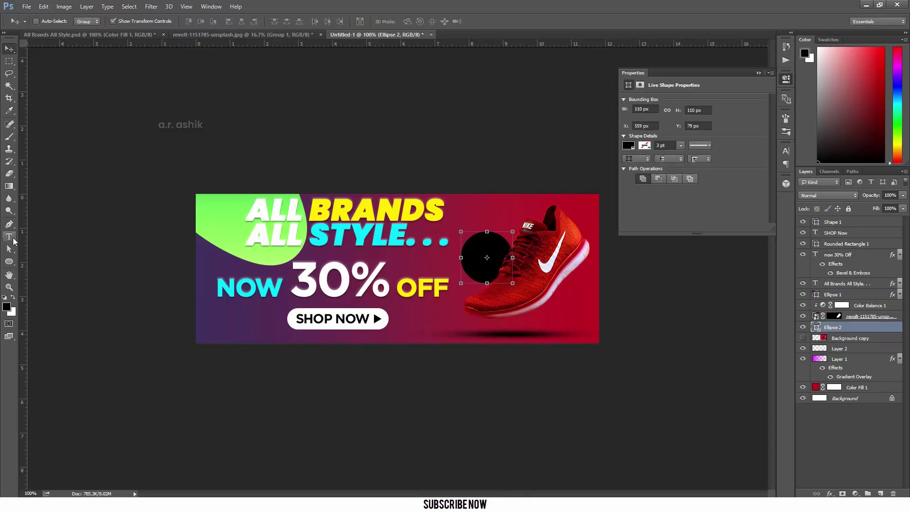
pyautogui.click(9, 236)
# Add a new text layer reading 'NIKE' on the banner
pyautogui.click(496, 336)
pyautogui.write('NIKE')
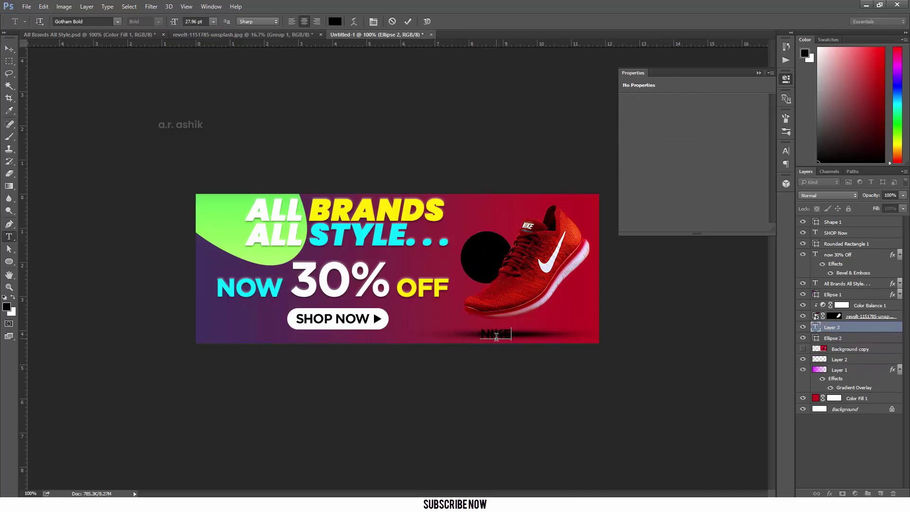
pyautogui.hotkey('ctrl', 'Return')
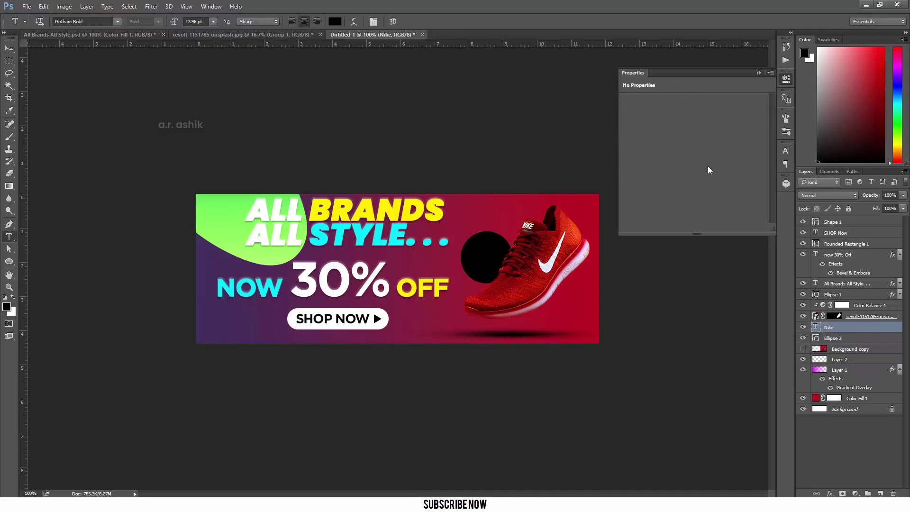
# Make the NIKE text white in Poppins Black Italic
pyautogui.click(785, 151)
pyautogui.click(758, 204)
pyautogui.press('Return')
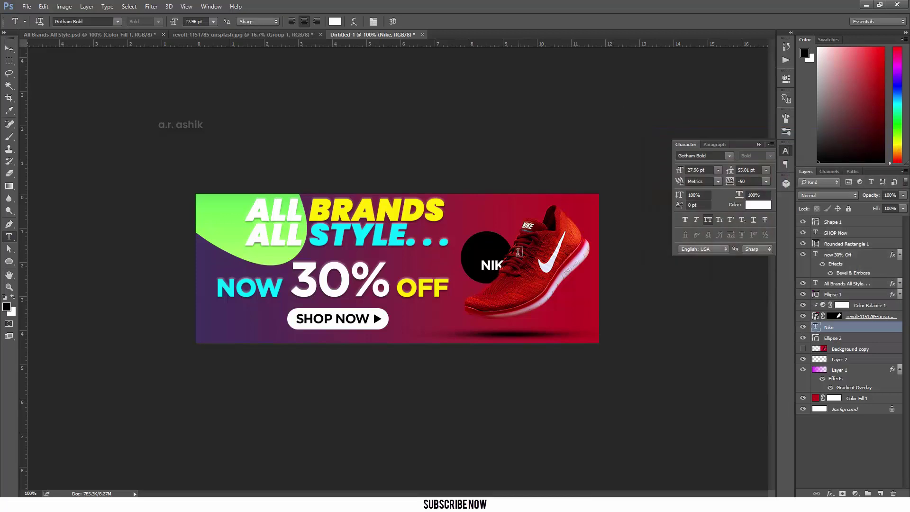
pyautogui.click(81, 21)
pyautogui.write('pop')
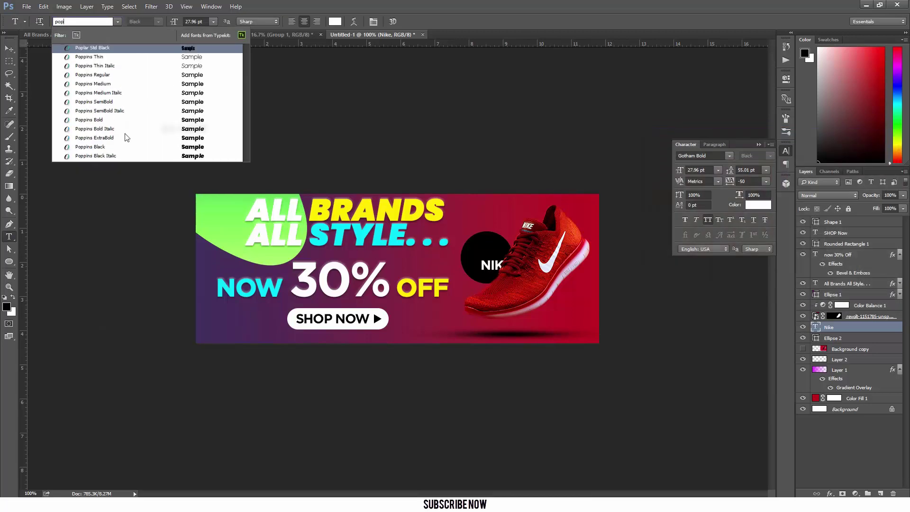
pyautogui.click(132, 162)
# Enlarge NIKE and centre it horizontally and vertically on the circle
pyautogui.click(9, 49)
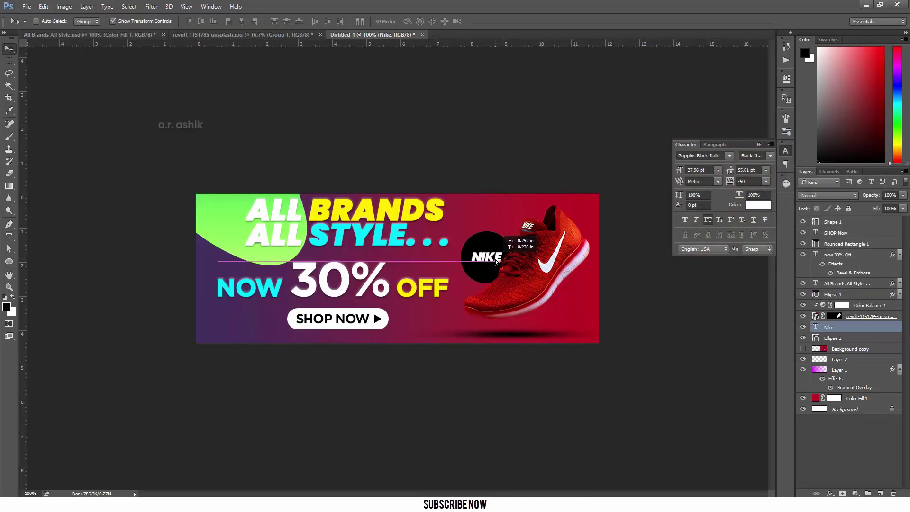
pyautogui.moveTo(511, 270); pyautogui.dragTo(507, 260)
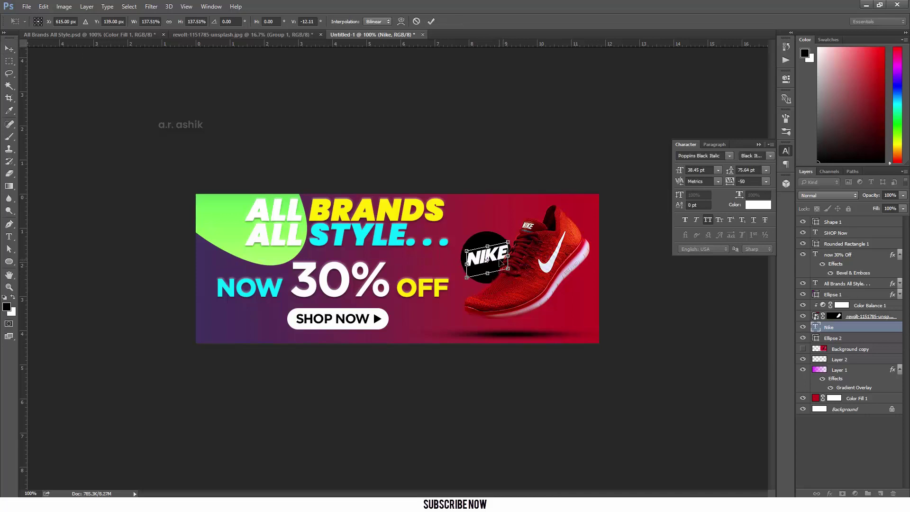
pyautogui.press('Return')
pyautogui.hotkey('shift', 'alt', '[')
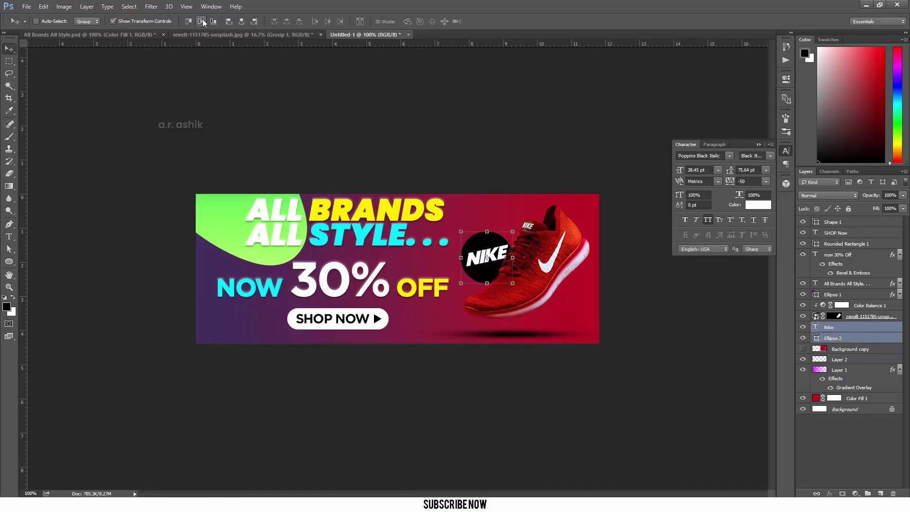
pyautogui.click(201, 21)
pyautogui.click(241, 21)
# Give the Ellipse 2 circle a magenta preset Gradient Overlay
pyautogui.click(847, 337)
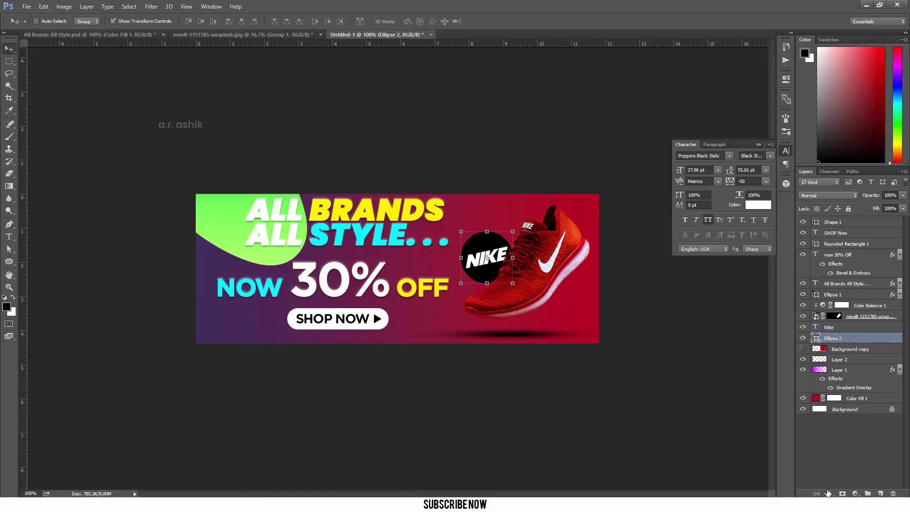
pyautogui.click(827, 492)
pyautogui.click(850, 448)
pyautogui.moveTo(575, 162); pyautogui.dragTo(659, 160)
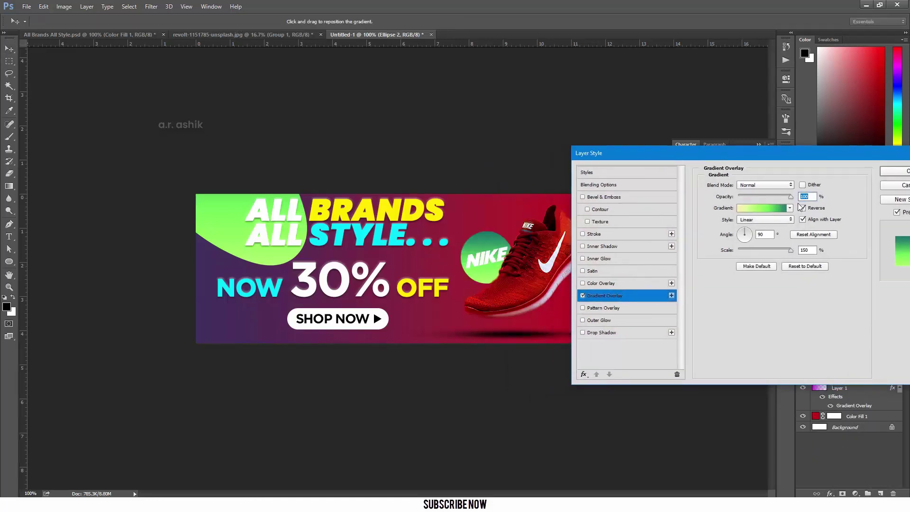
pyautogui.click(763, 208)
pyautogui.moveTo(673, 95); pyautogui.dragTo(800, 105)
pyautogui.click(754, 202)
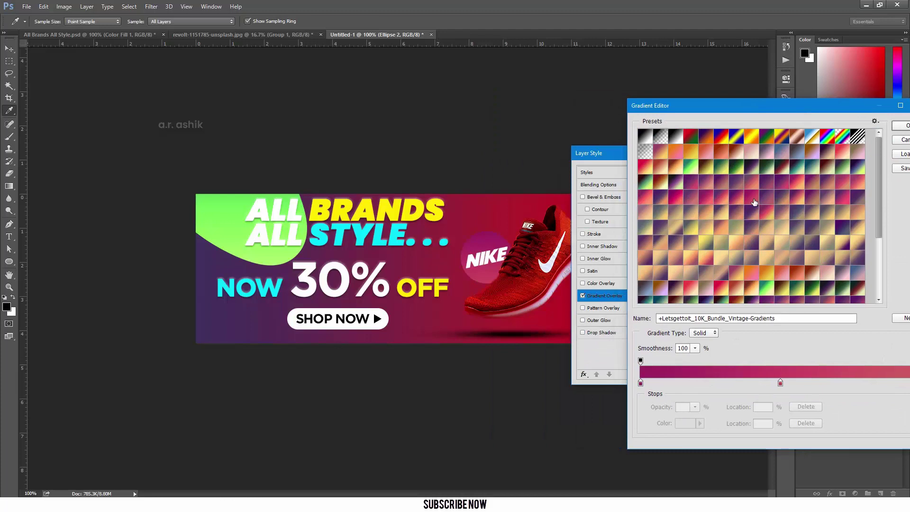
pyautogui.press('Return')
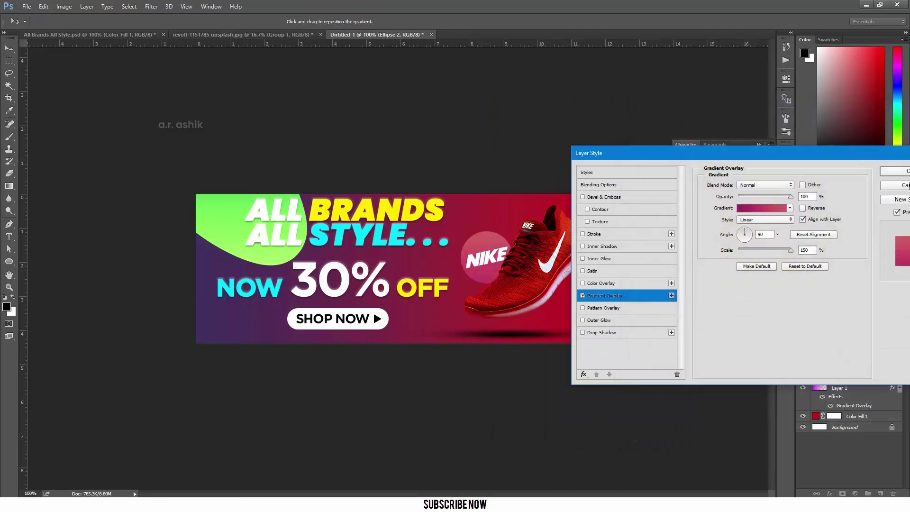
# Add a soft Drop Shadow to the circle, leaving Bevel & Emboss off
pyautogui.click(604, 197)
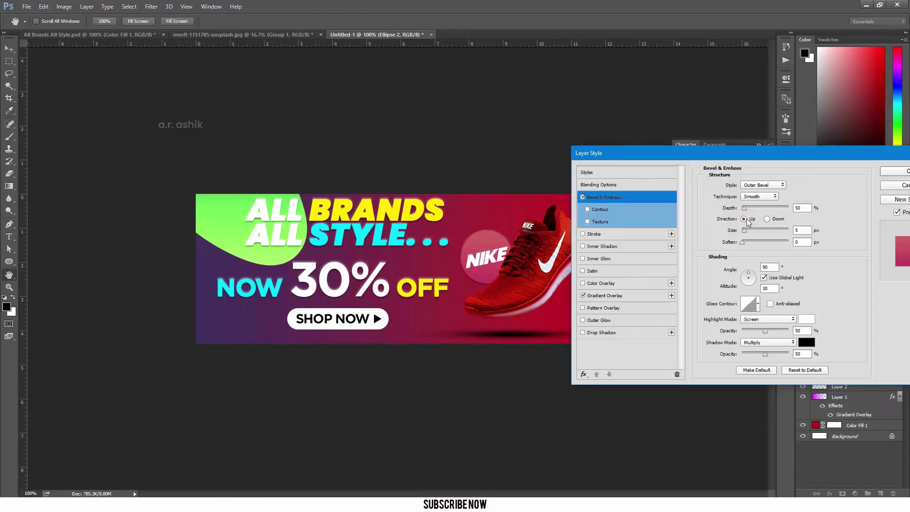
pyautogui.click(582, 197)
pyautogui.click(615, 334)
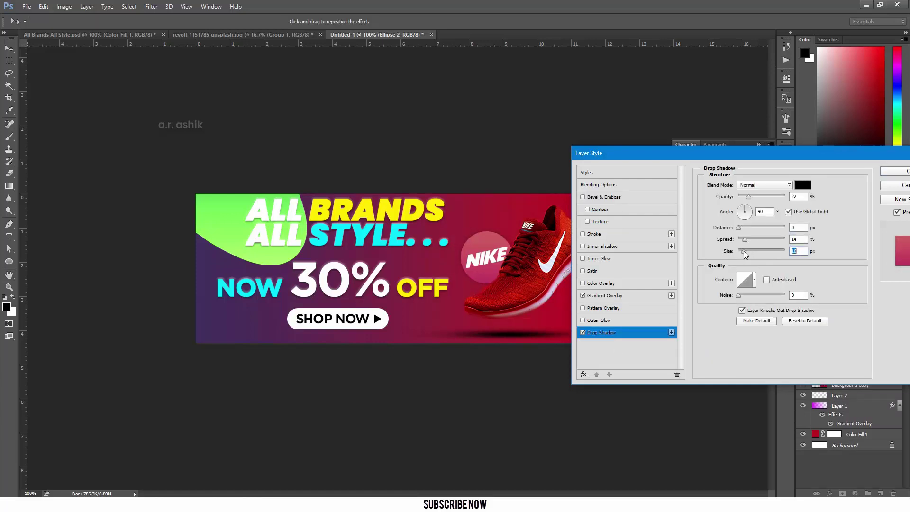
pyautogui.press('Return')
pyautogui.click(758, 145)
# Pick the hatched stripe shape from the custom shape library
pyautogui.click(9, 236)
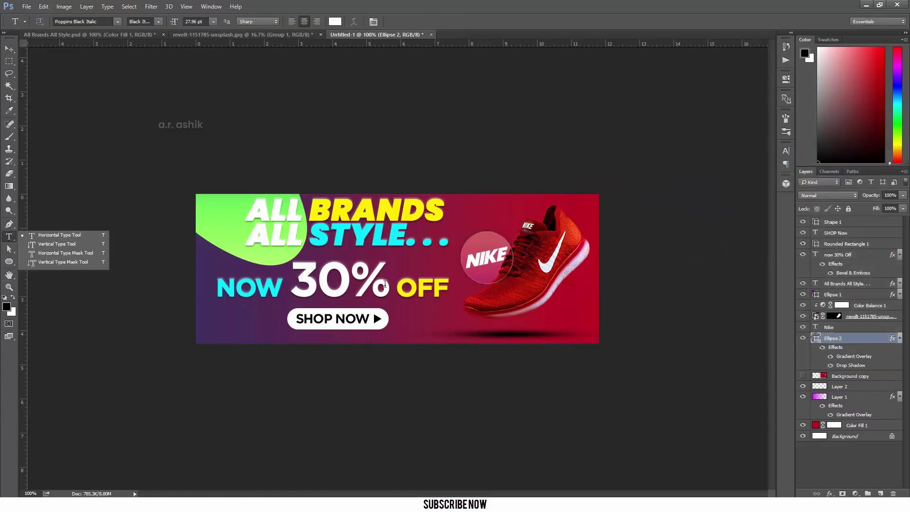
pyautogui.rightClick(9, 261)
pyautogui.click(57, 306)
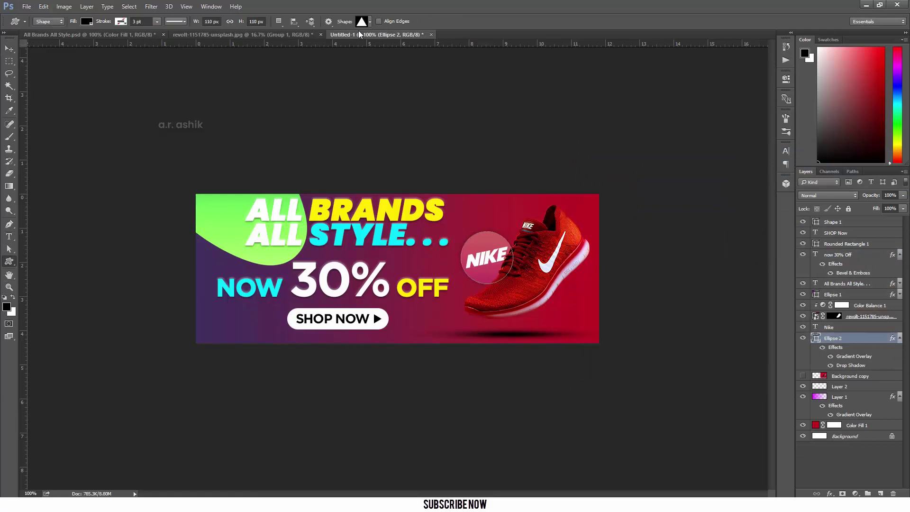
pyautogui.click(365, 22)
pyautogui.scroll(-2, 351, 180)
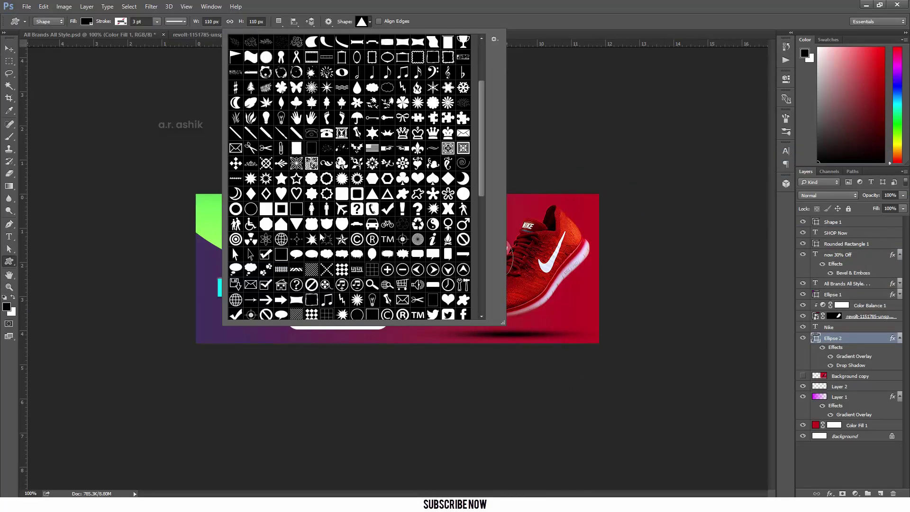
pyautogui.doubleClick(326, 72)
pyautogui.moveTo(300, 266); pyautogui.dragTo(408, 329)
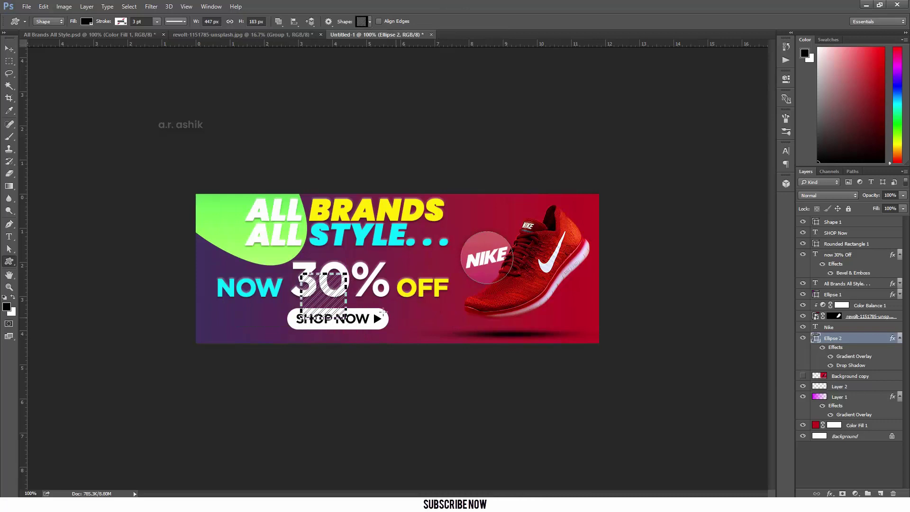
pyautogui.press('Escape')
pyautogui.press('v')
pyautogui.hotkey('alt', ']')
# Draw the hatched stripe shape over the word NOW and fill it white
pyautogui.rightClick(9, 261)
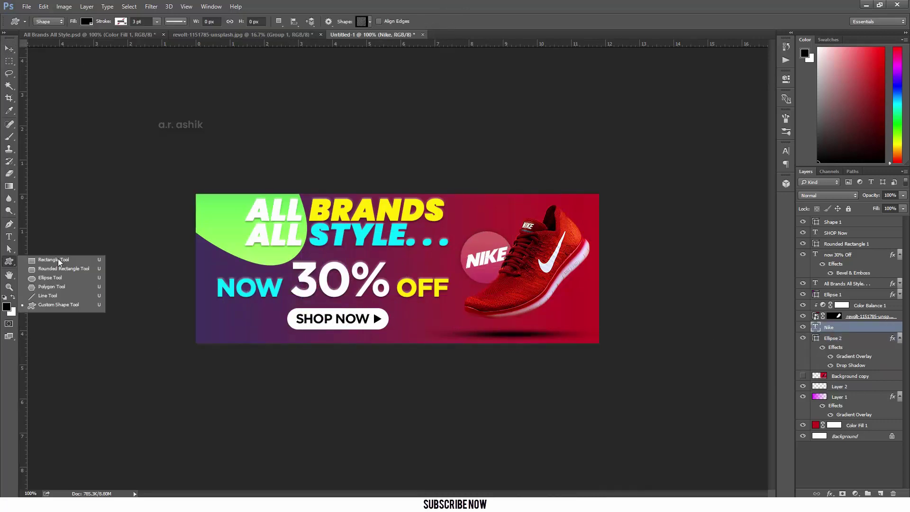
pyautogui.click(56, 305)
pyautogui.moveTo(232, 259); pyautogui.dragTo(278, 307)
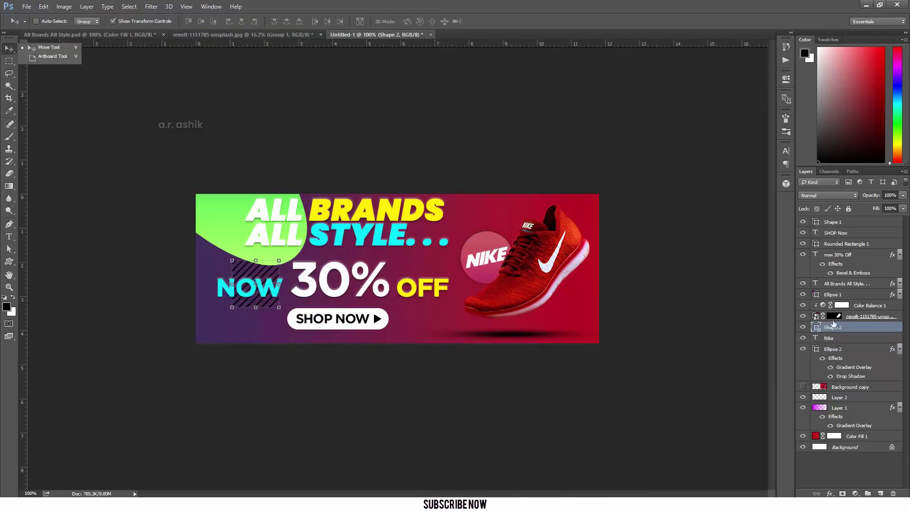
pyautogui.doubleClick(815, 327)
pyautogui.click(651, 153)
pyautogui.click(877, 146)
# Shrink, tilt and move the white stripes to the banner's left edge
pyautogui.press('v')
pyautogui.hotkey('ctrl', 't')
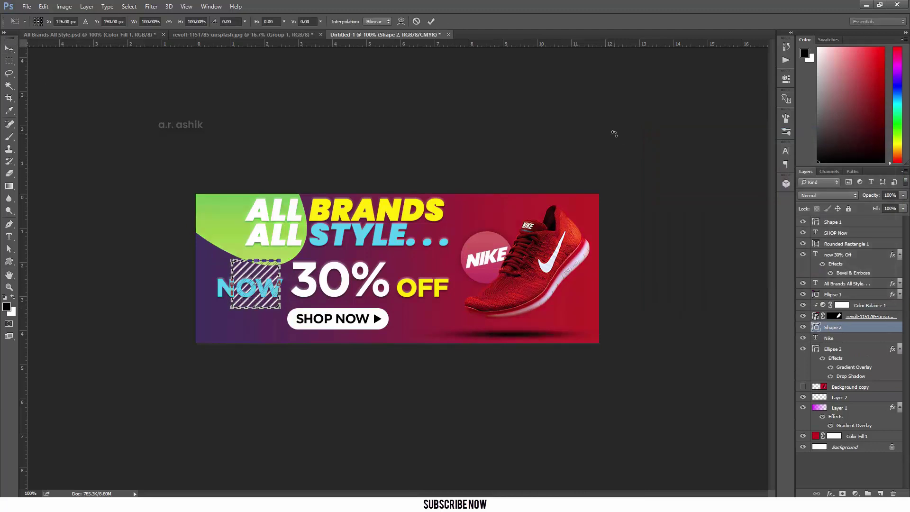
pyautogui.moveTo(284, 312)
pyautogui.mouseDown()
pyautogui.moveTo(255, 287)
pyautogui.moveTo(268, 249)
pyautogui.moveTo(254, 232)
pyautogui.moveTo(233, 257)
pyautogui.mouseUp()
pyautogui.press('Return')
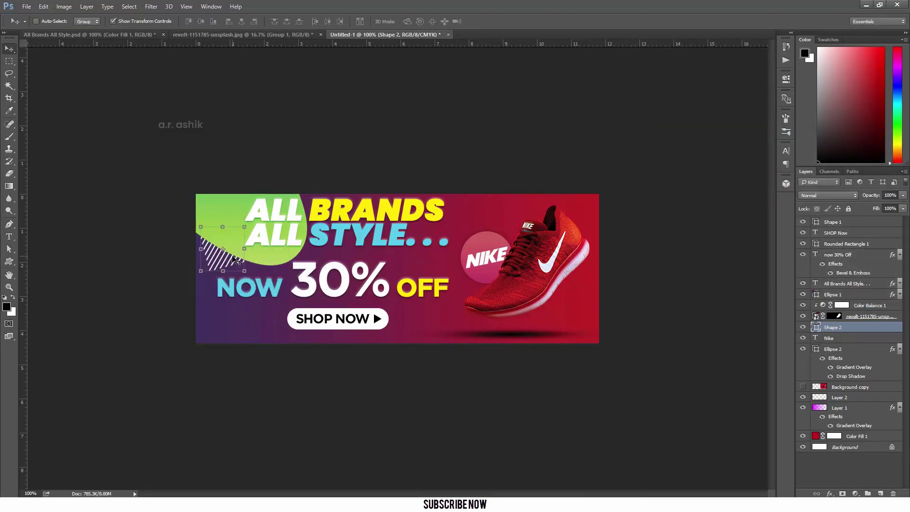
pyautogui.click(9, 236)
pyautogui.click(899, 349)
pyautogui.click(833, 338)
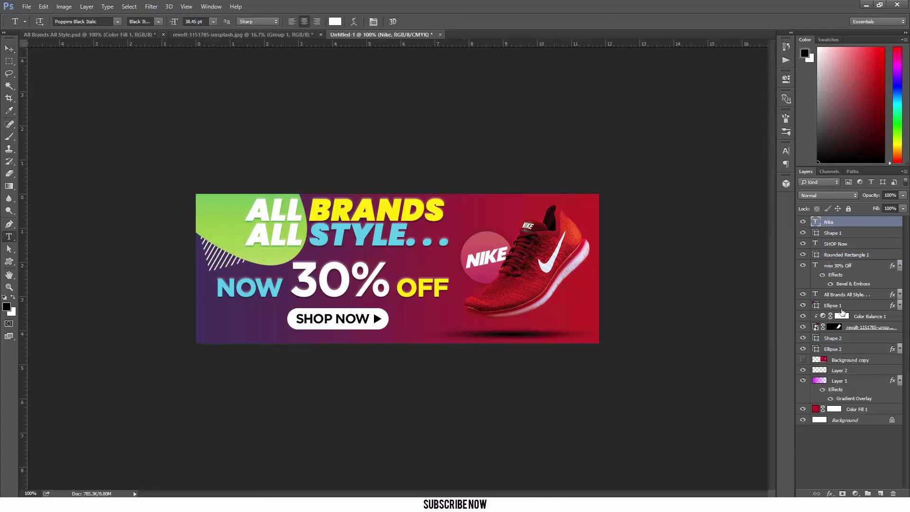
# Drag Shape 2 to the top of the layer stack and deselect all layers
pyautogui.moveTo(852, 327); pyautogui.dragTo(837, 222)
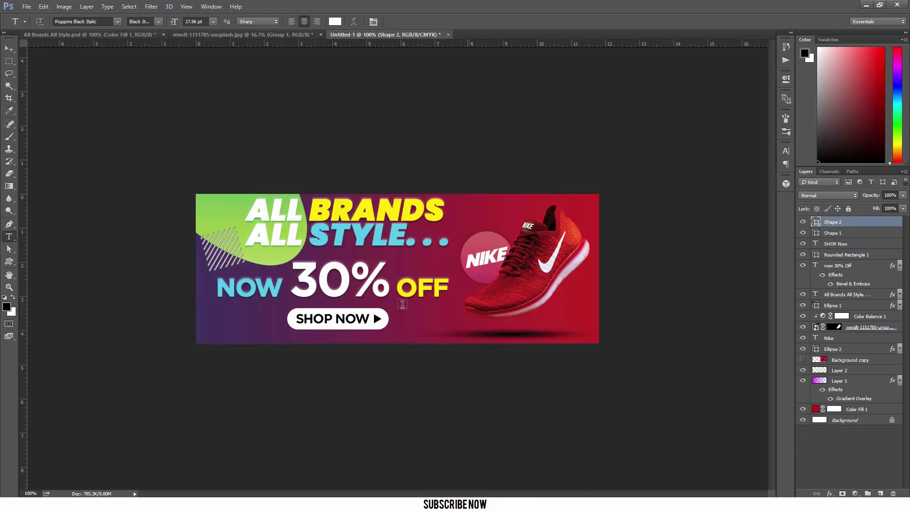
pyautogui.click(832, 443)
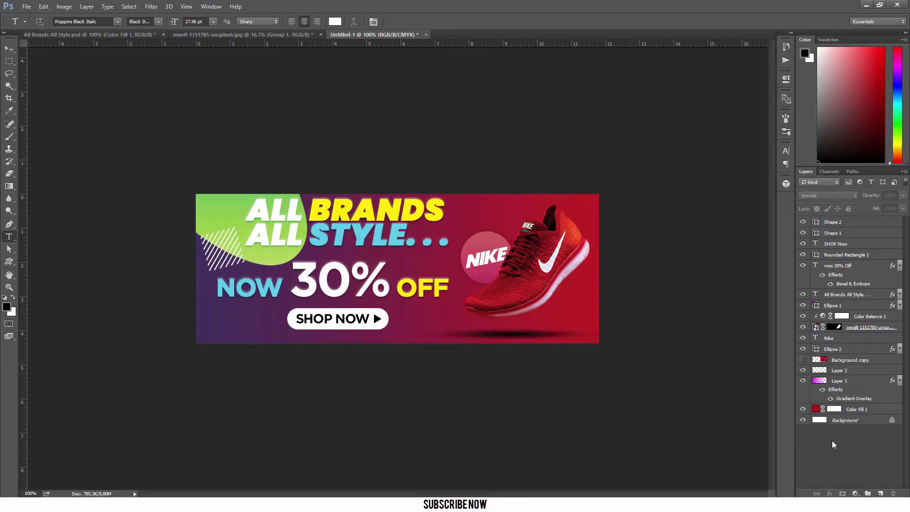